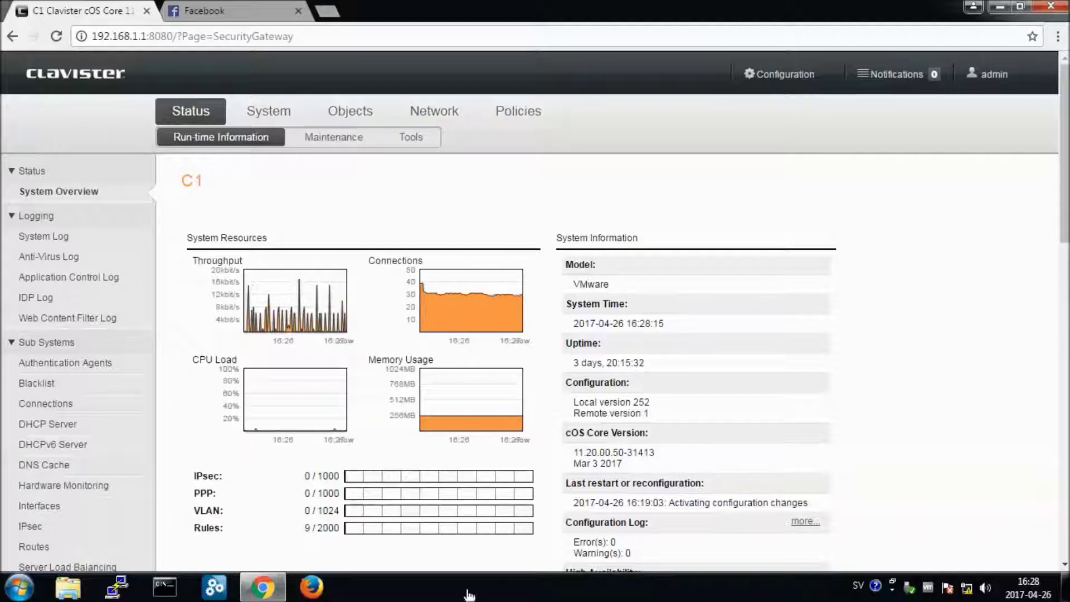
- Add a new Application Rule Set from Policies > Application Rule Sets
click(516, 116)
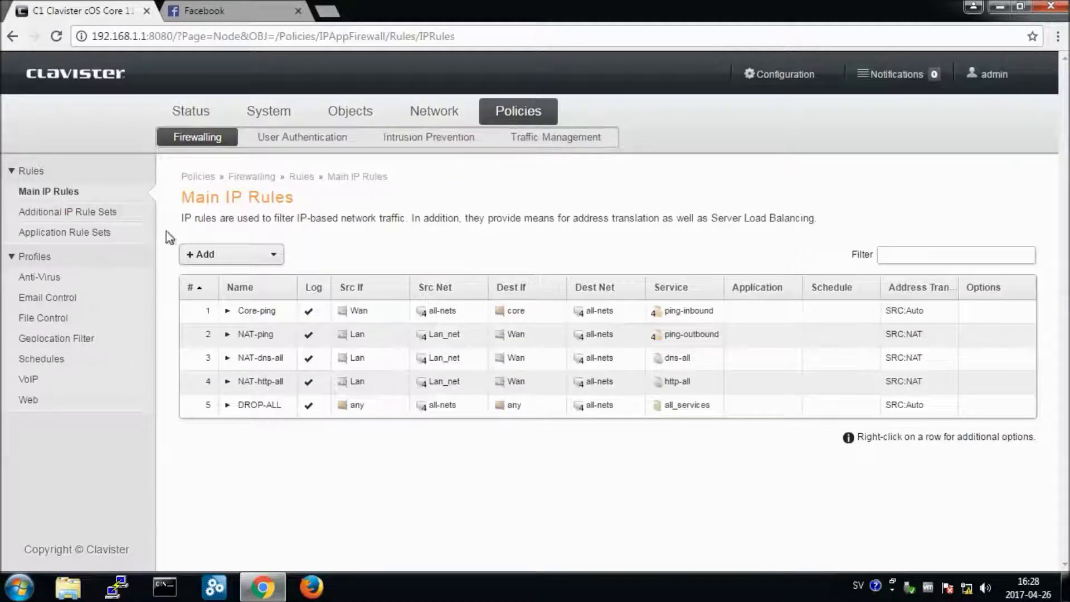
click(90, 235)
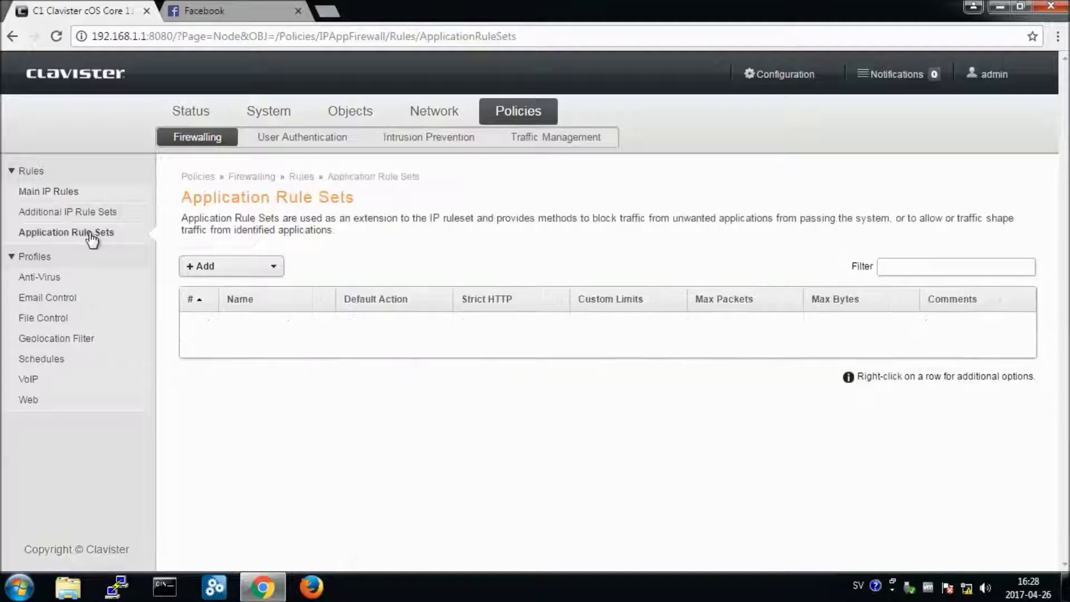
click(273, 274)
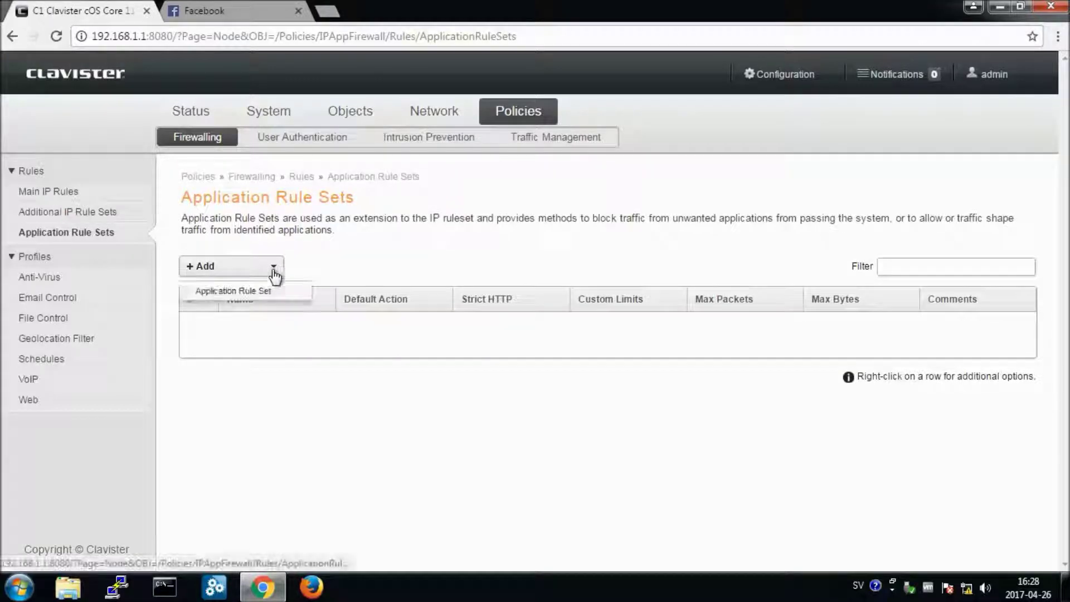
click(268, 293)
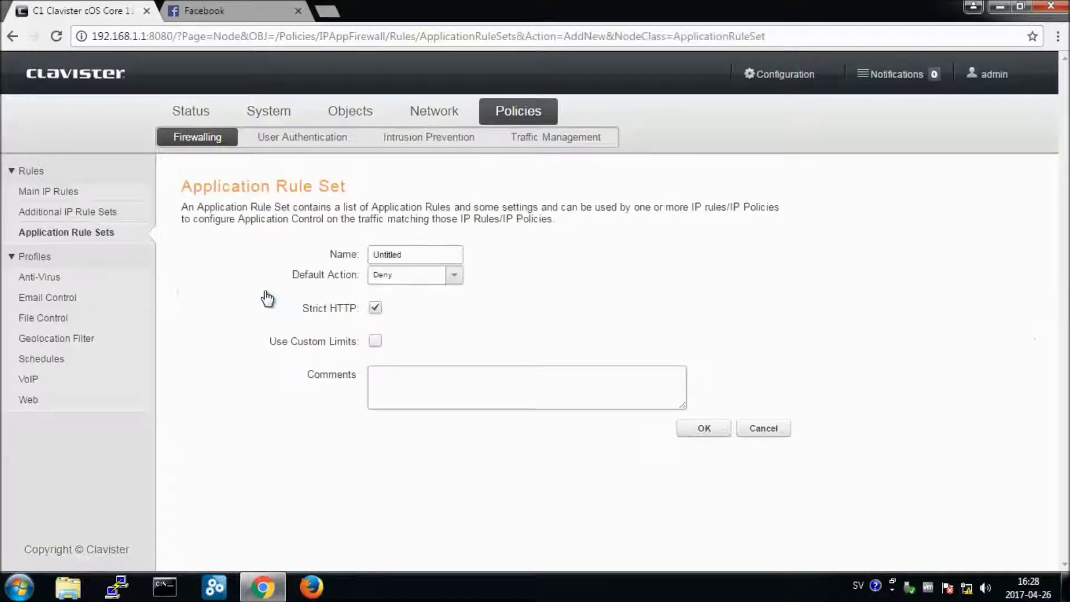
- Create rule set ruleset1 with default action Allow and Strict HTTP off, then select it
double_click(387, 254)
text(ruleset)
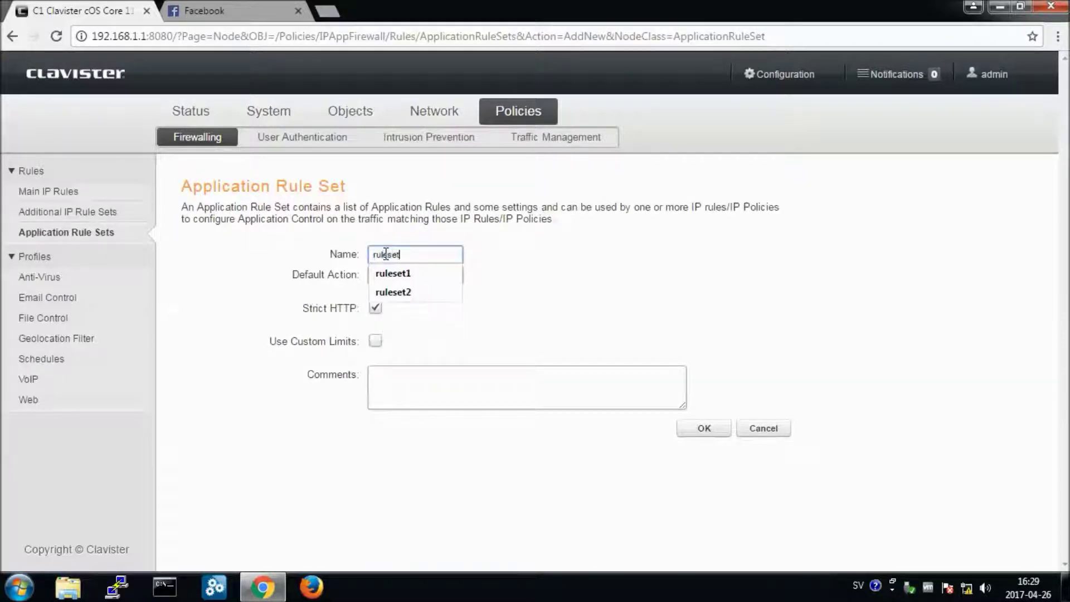
text(1)
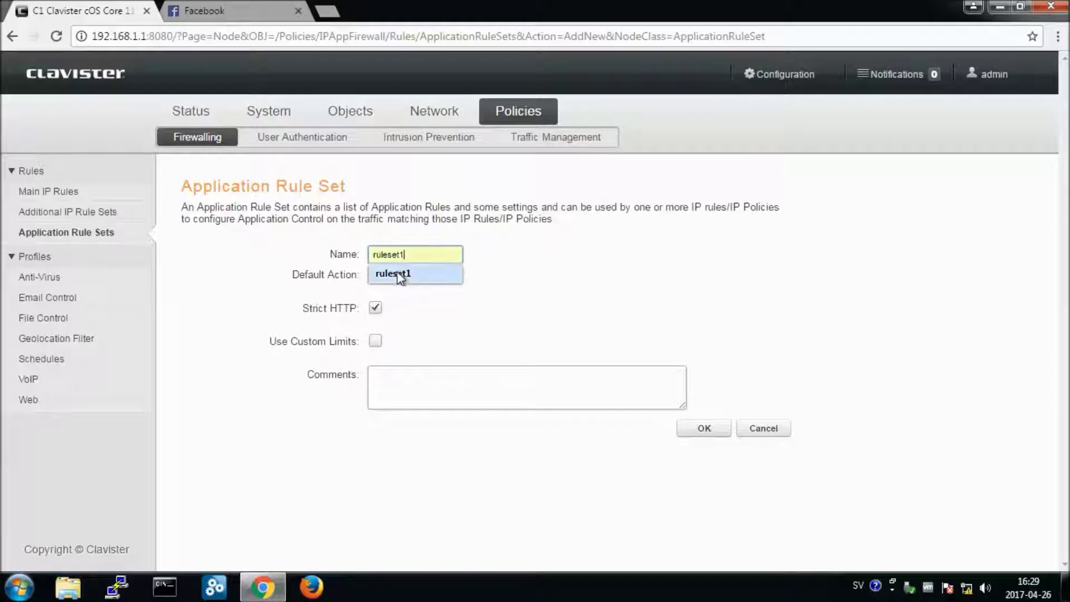
click(396, 273)
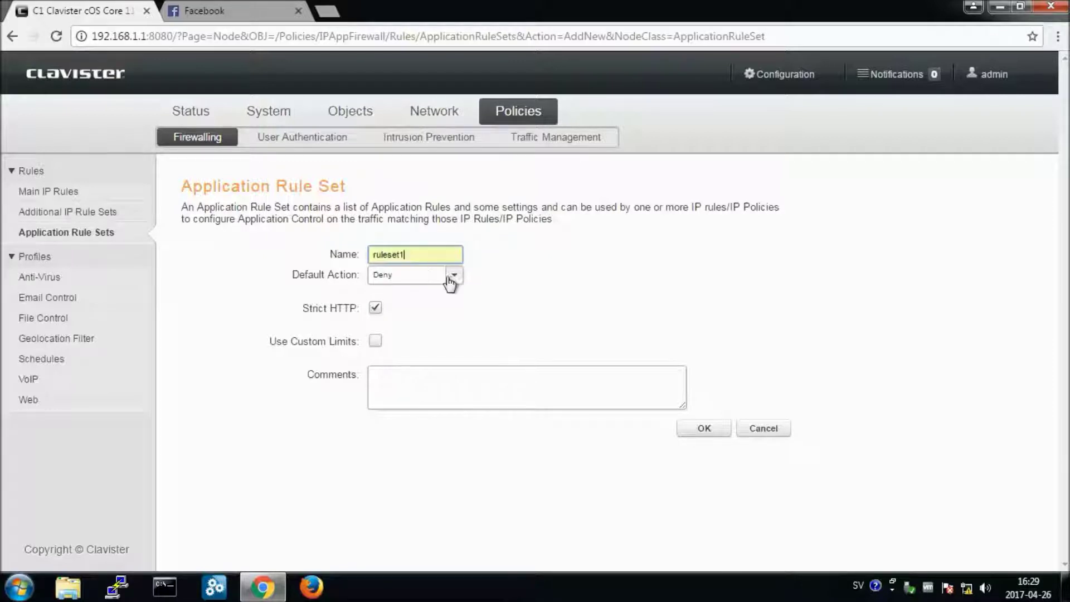
click(453, 279)
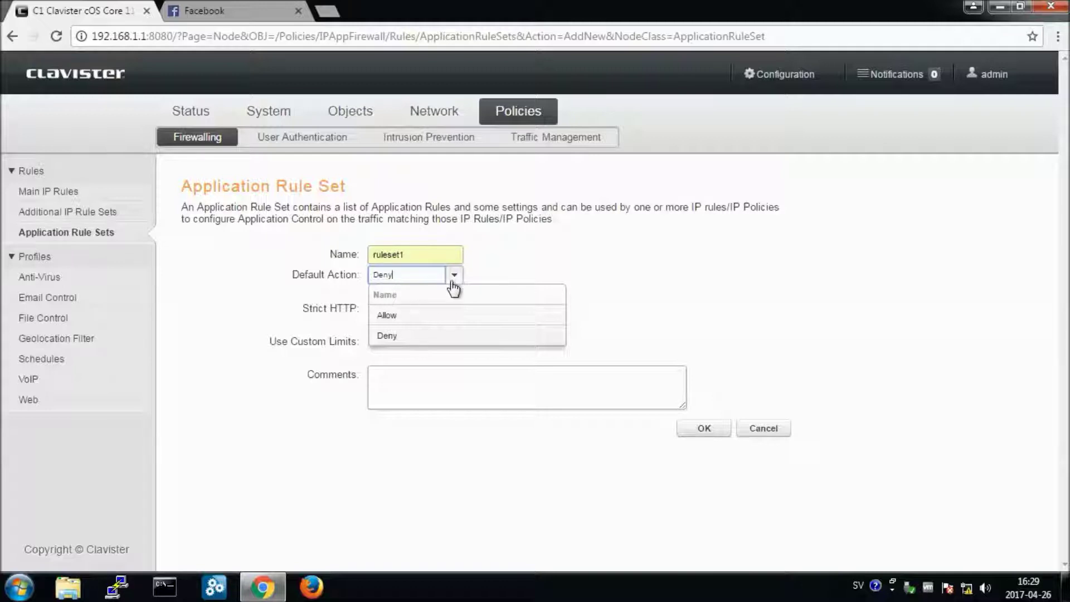
click(438, 323)
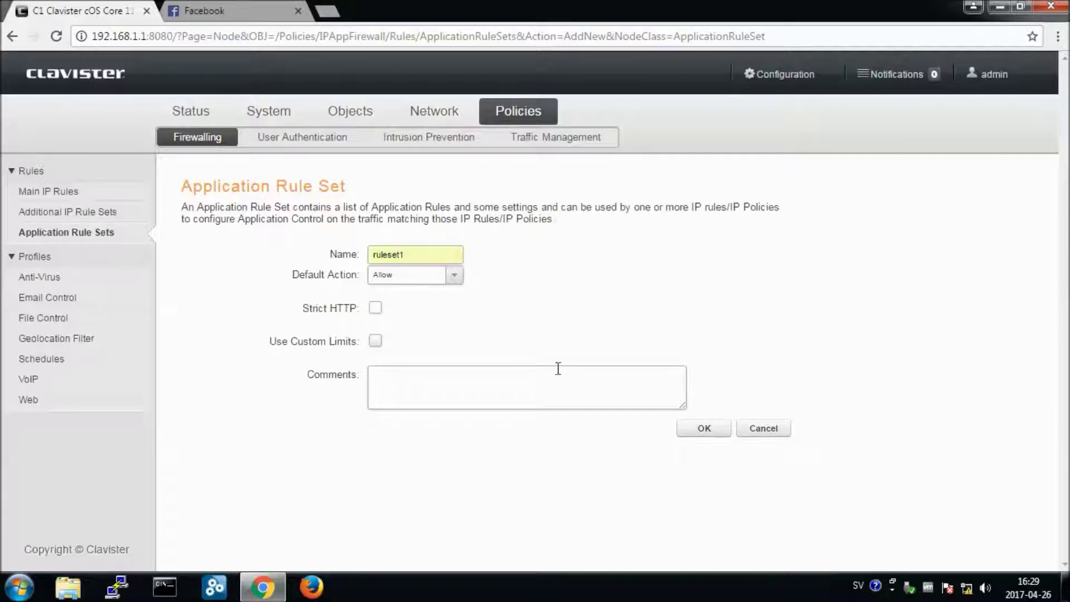
click(694, 428)
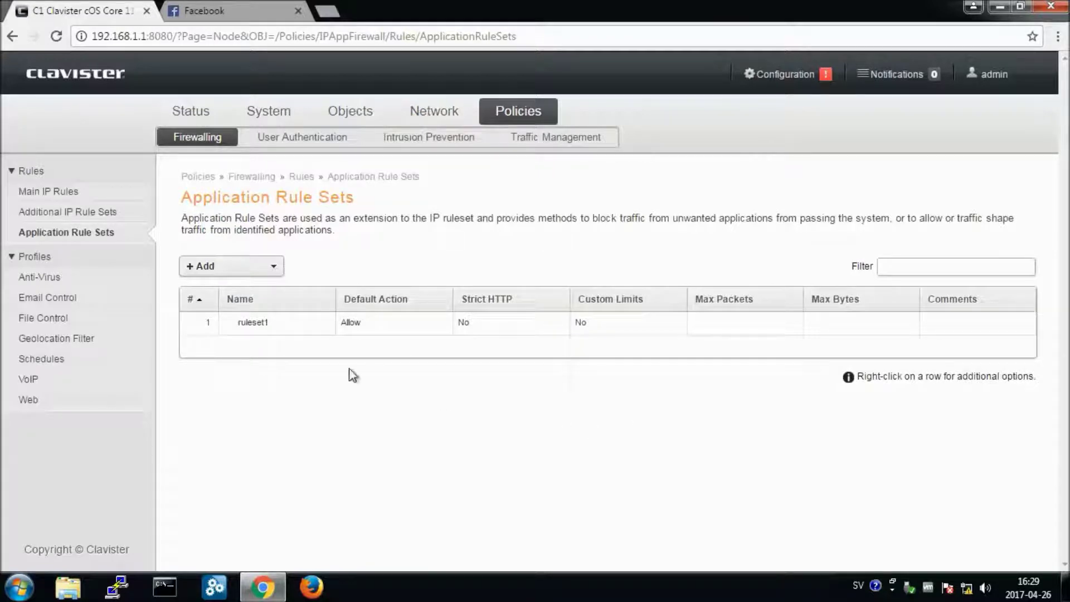
click(259, 326)
- Open ruleset1 and add a new Application Rule to it
click(252, 323)
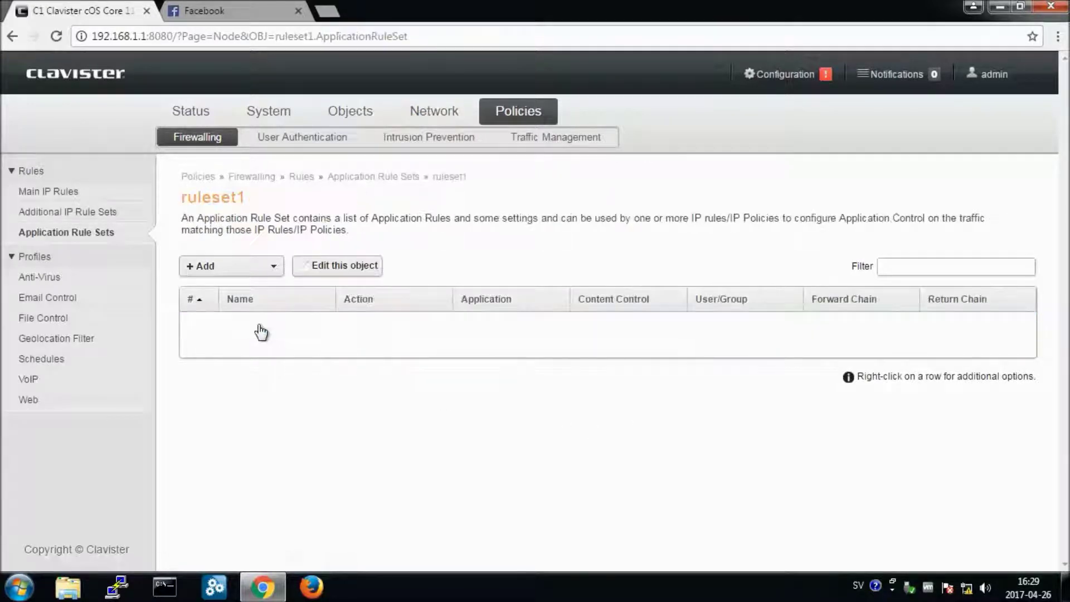
click(273, 270)
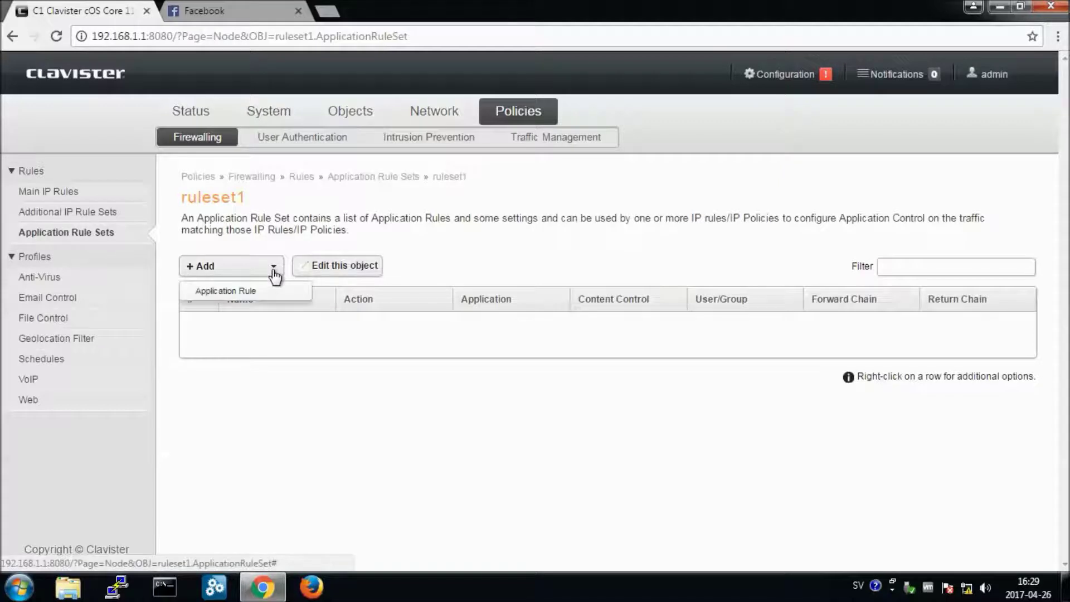
click(226, 291)
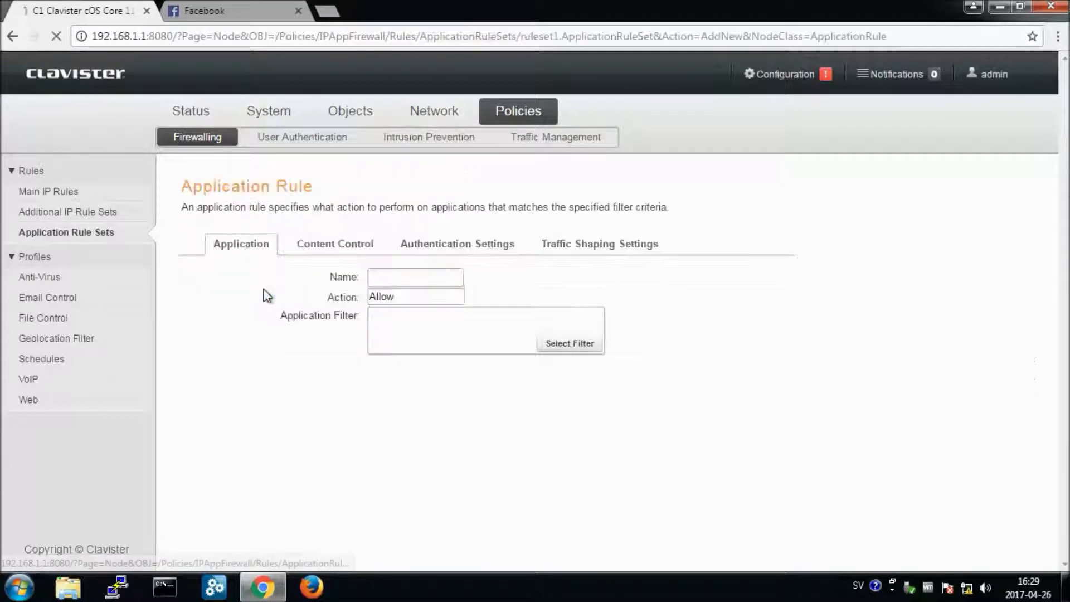
- Name the rule block-youtube, set its action to Deny, and open Select Filter
click(381, 277)
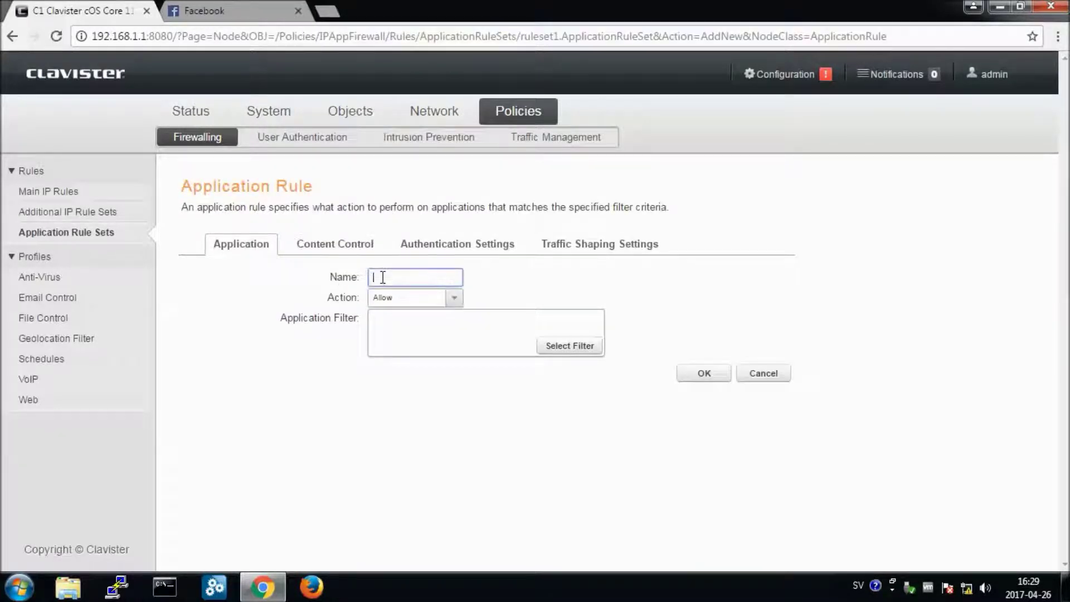
text(block-)
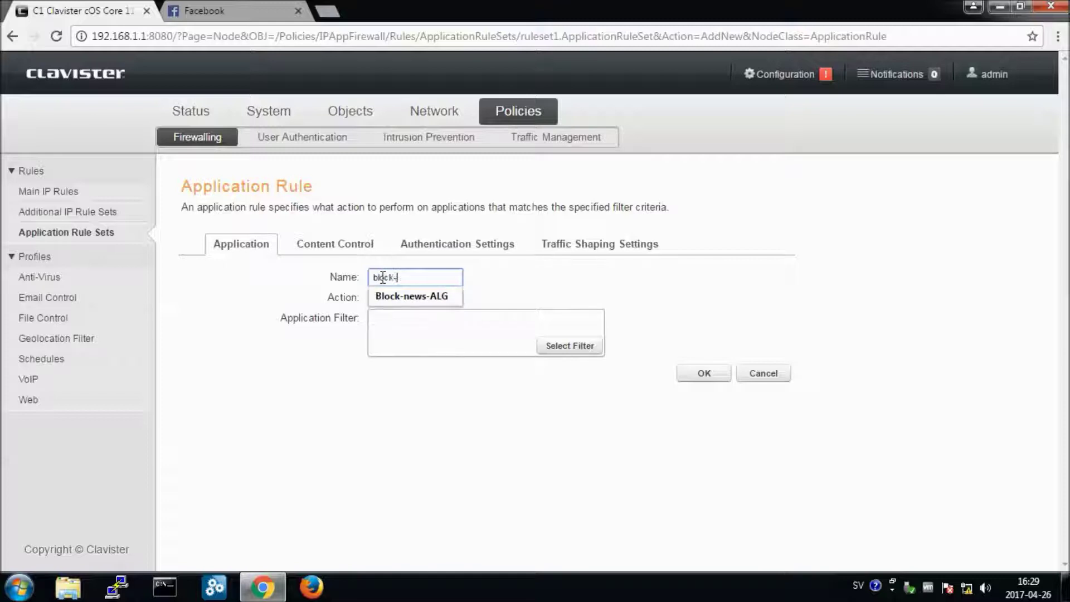
text(youtube)
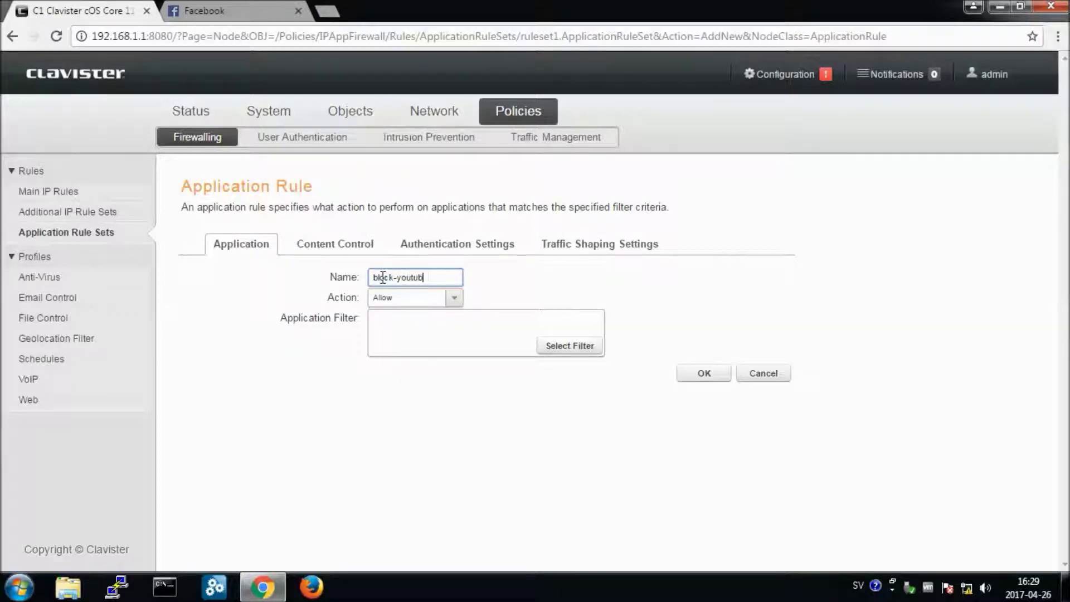
click(452, 301)
click(436, 358)
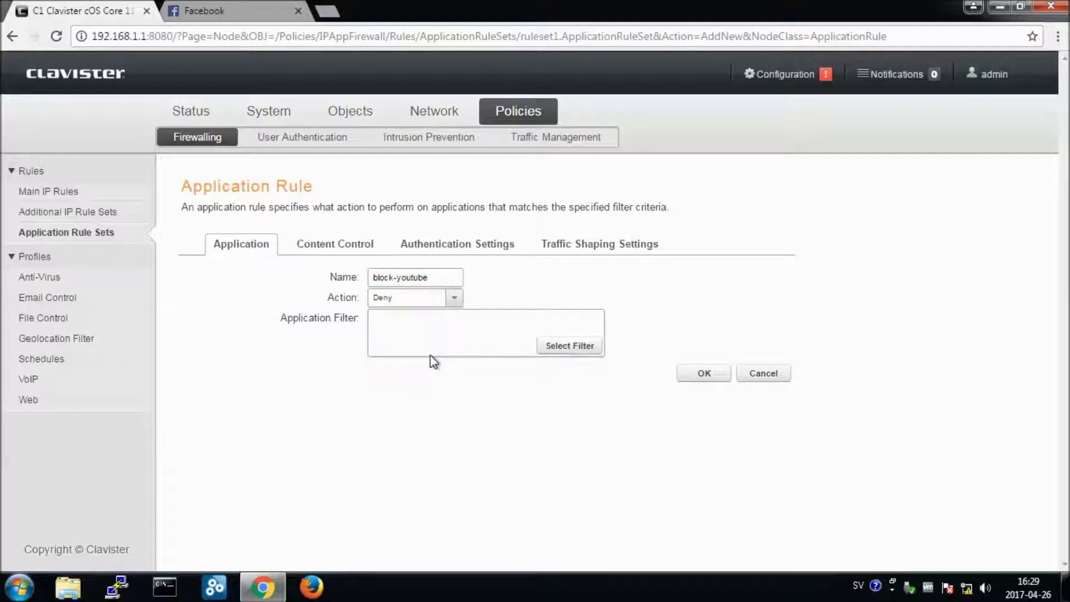
click(548, 347)
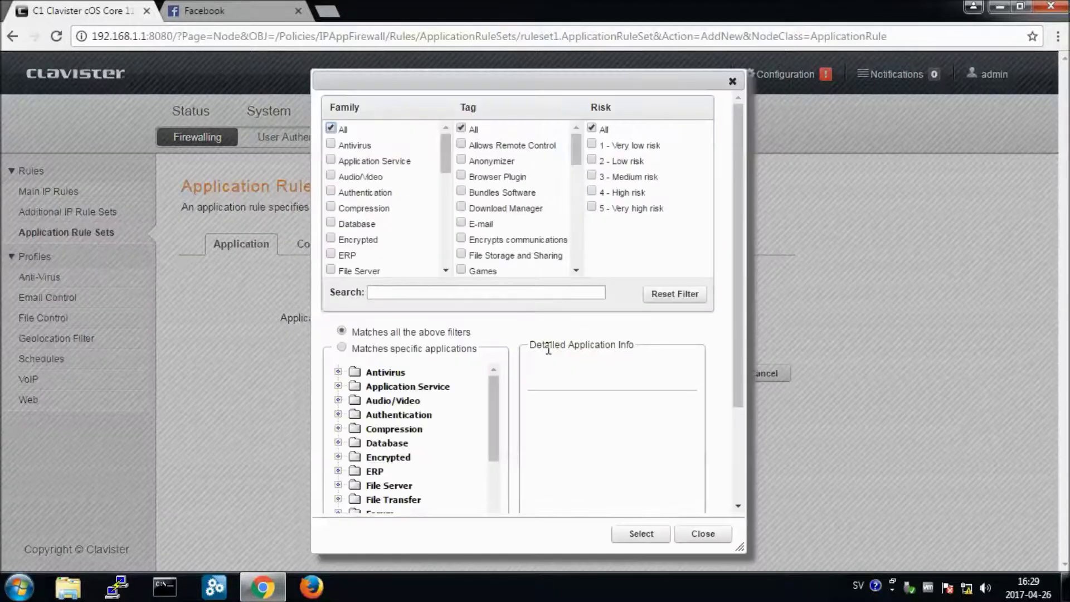
- Filter block-youtube to the Web > youtube application and save the rule
click(341, 348)
click(390, 292)
text(youtube)
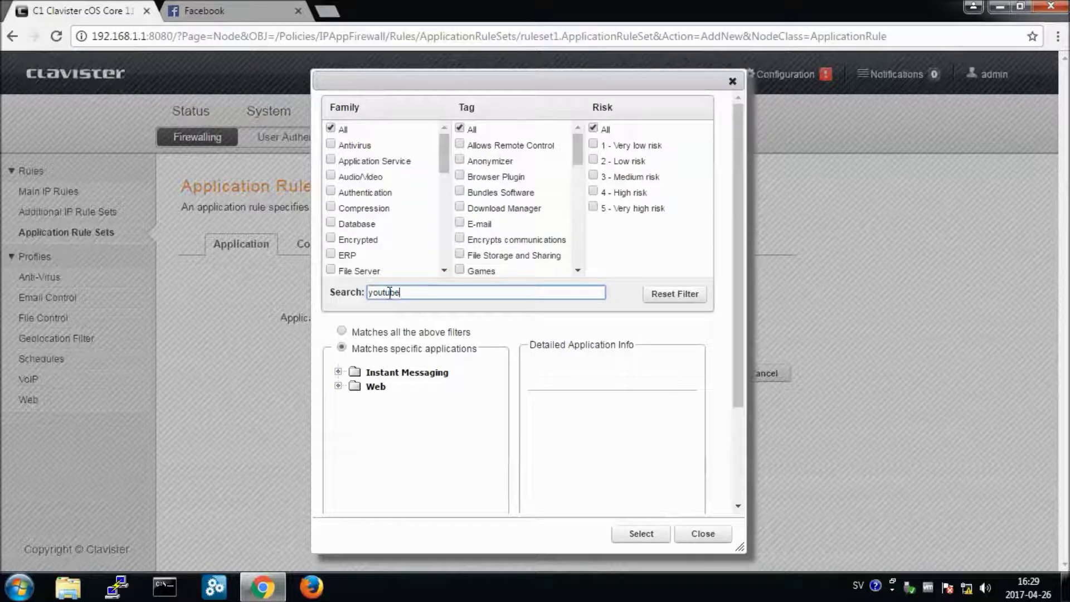
click(339, 373)
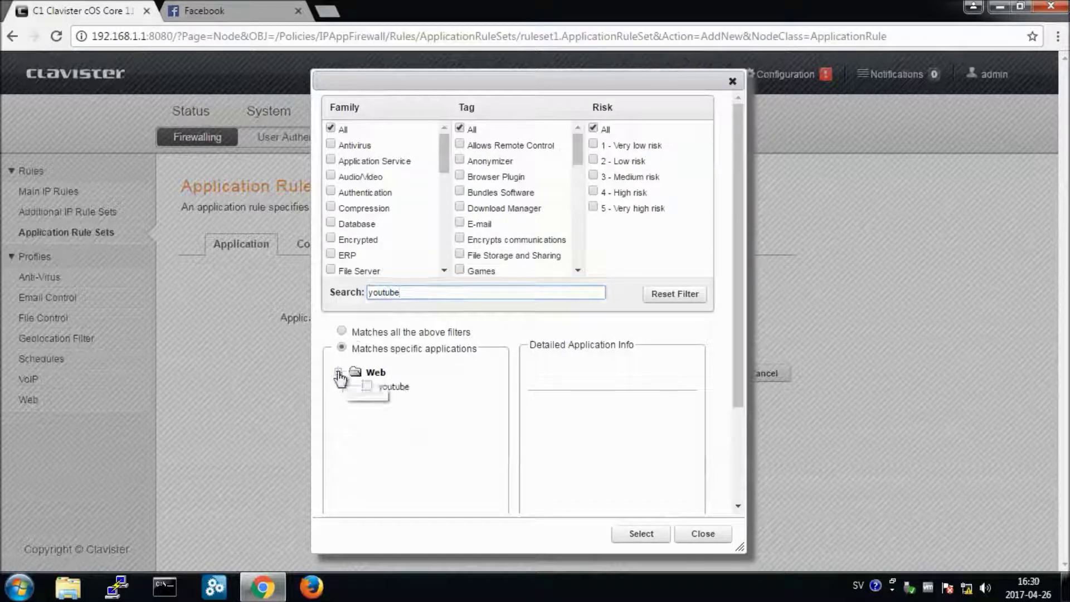
click(367, 387)
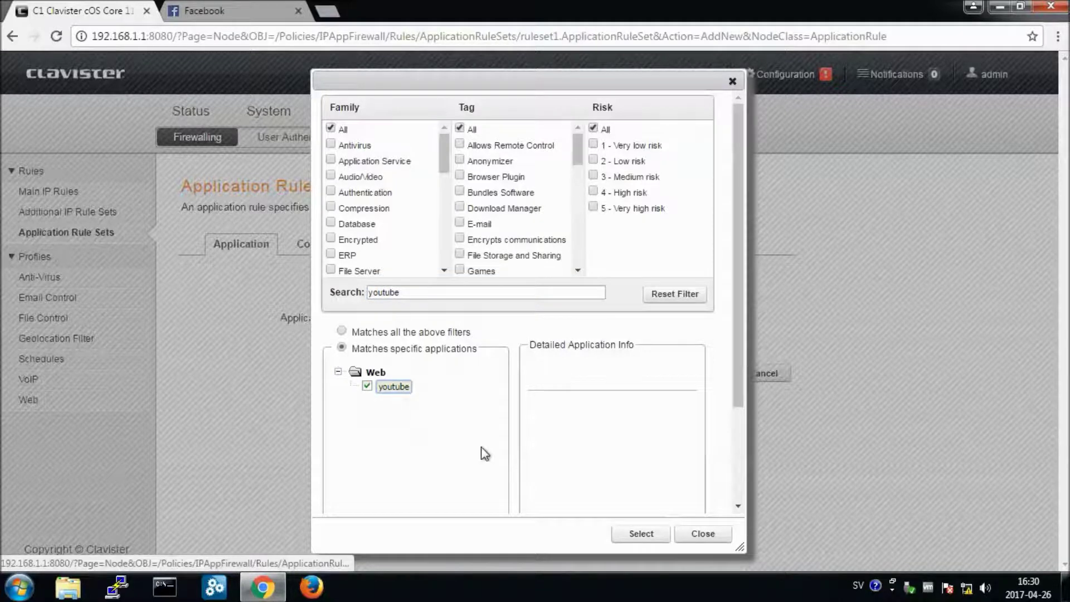
click(641, 534)
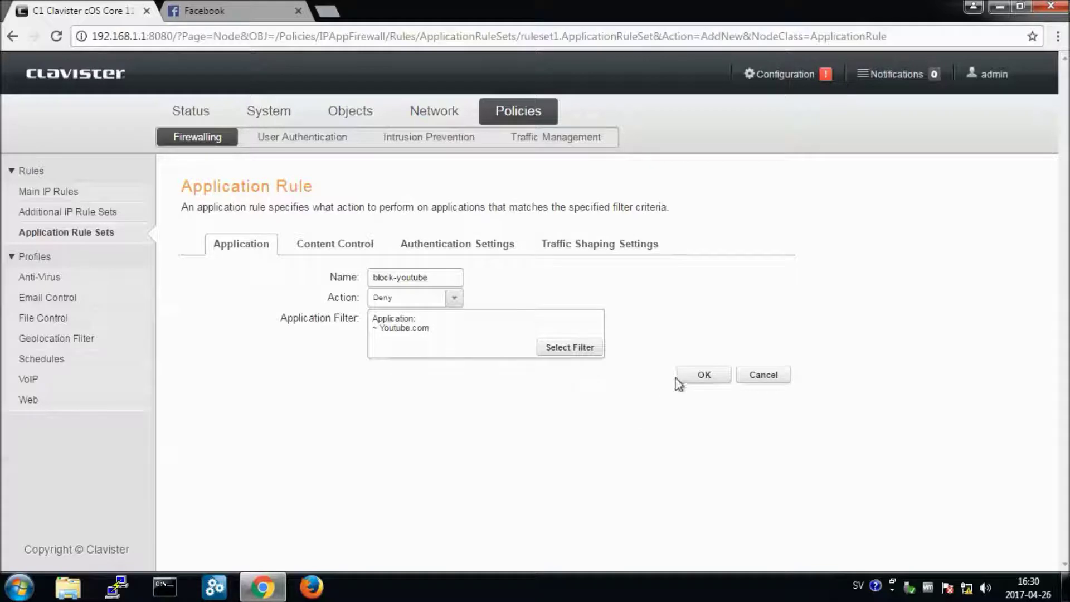
click(699, 378)
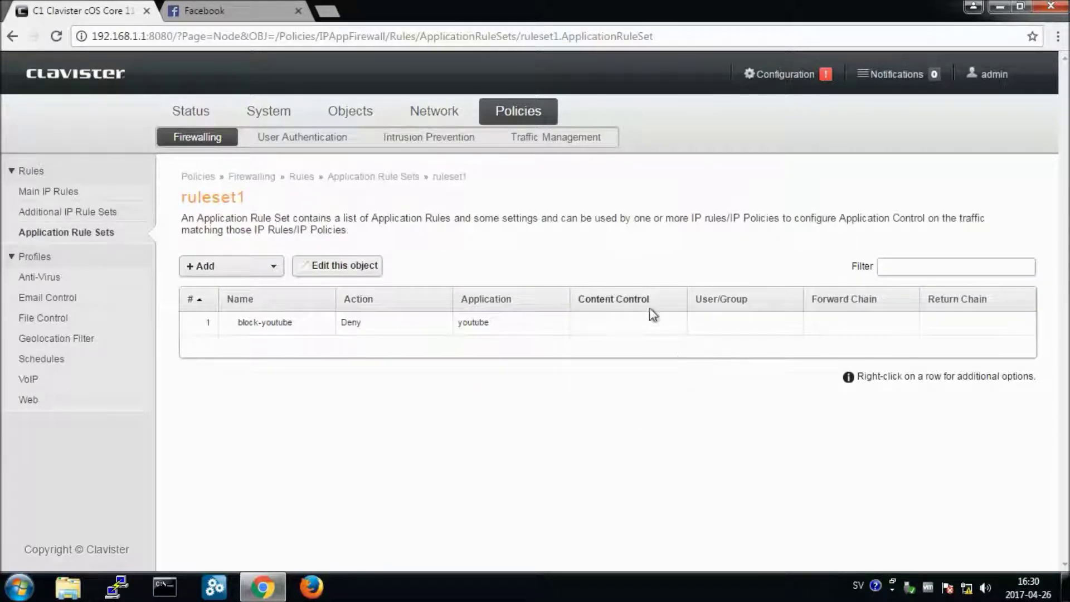
click(518, 114)
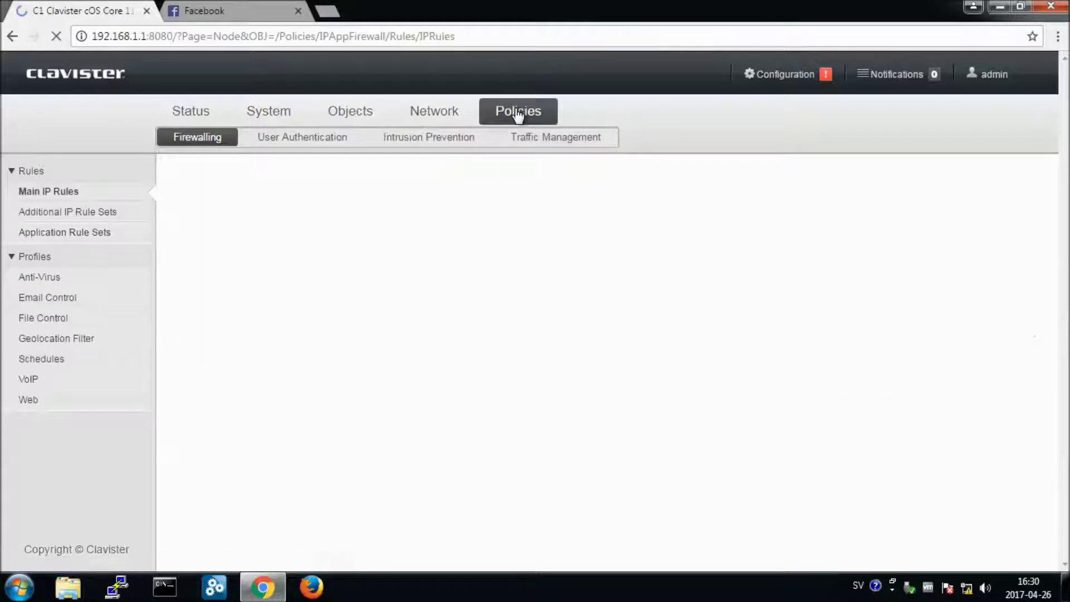
- Open the NAT-http-all IP rule at its Application Control tab
click(251, 393)
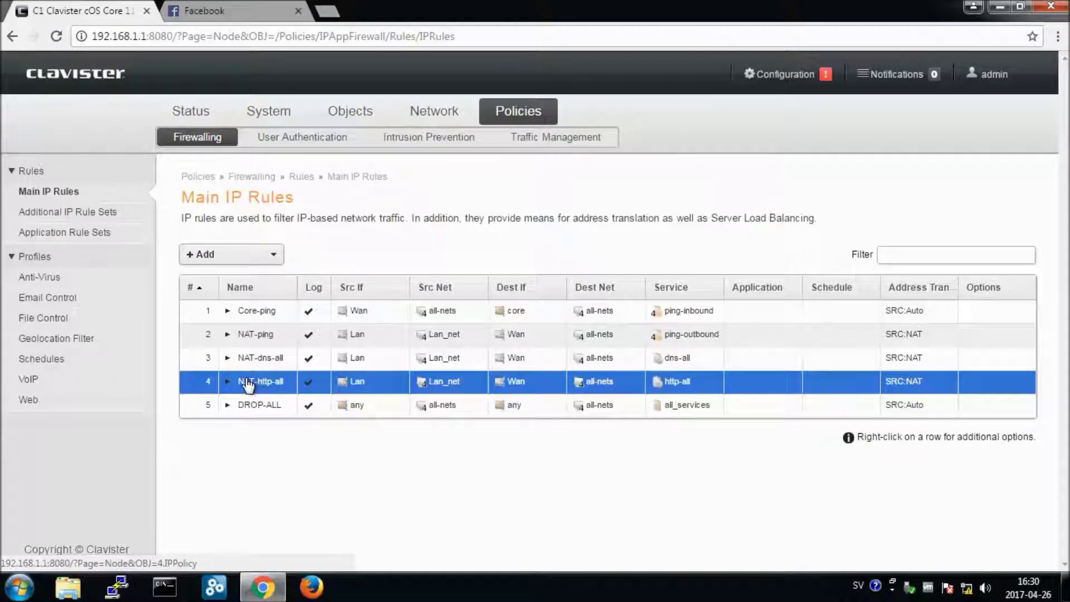
click(248, 383)
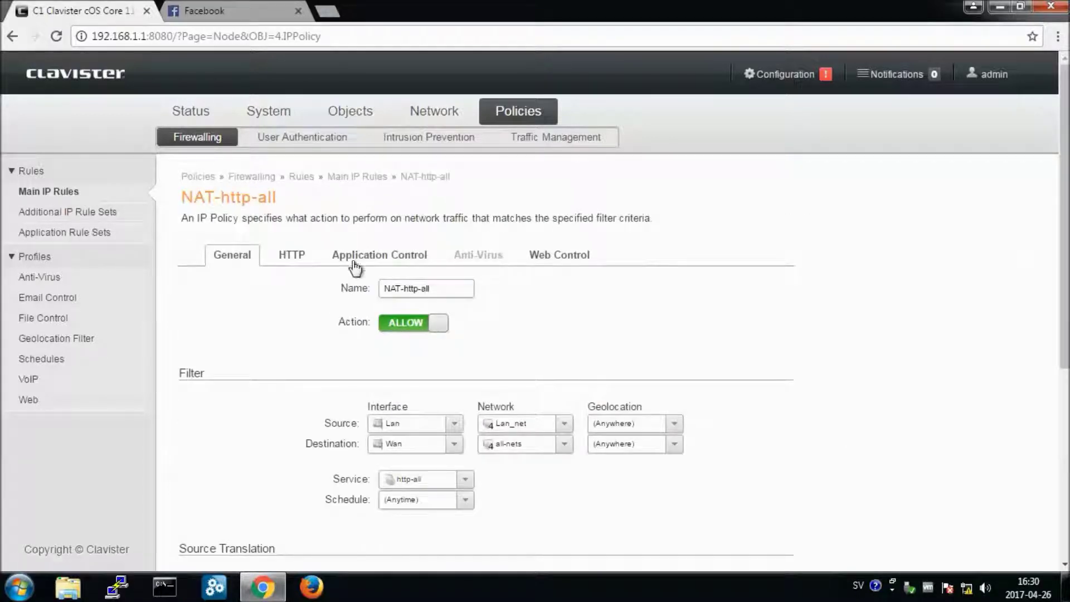
click(364, 259)
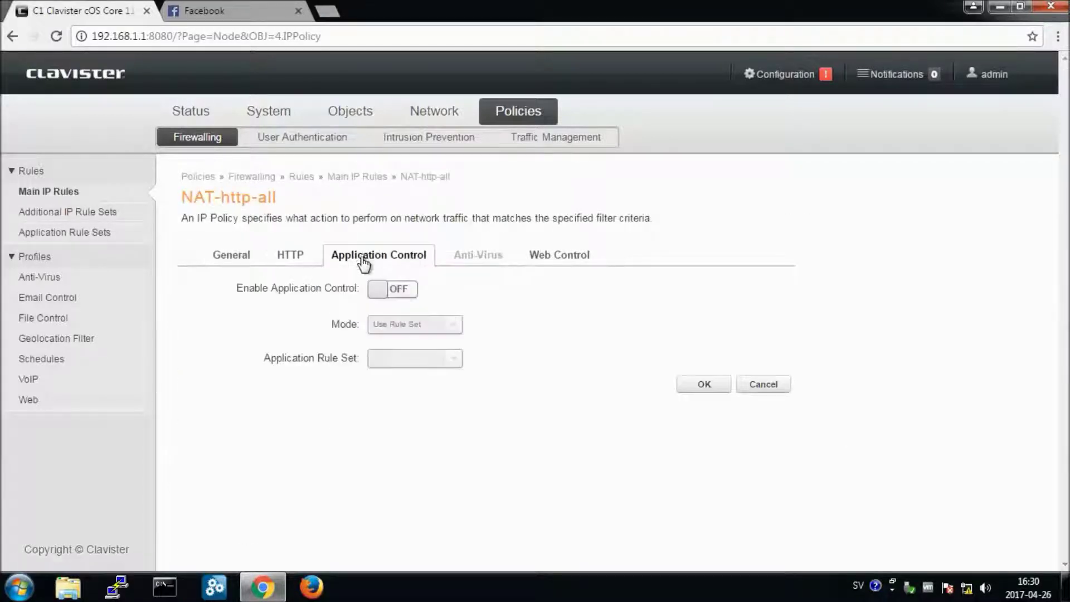
- Enable application control on NAT-http-all using ruleset1 and save the rule
click(410, 291)
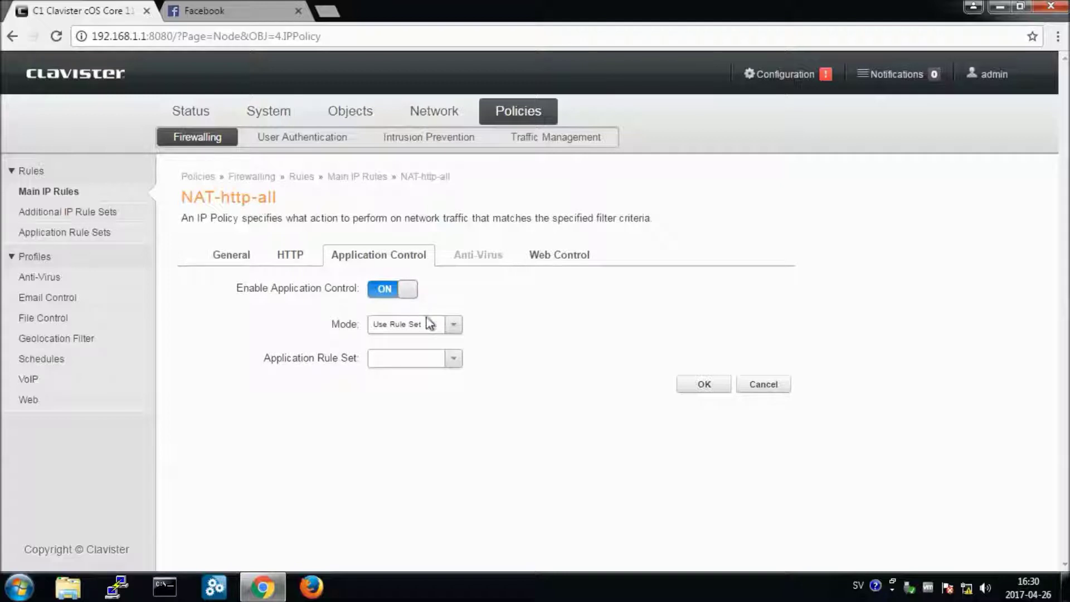
click(452, 358)
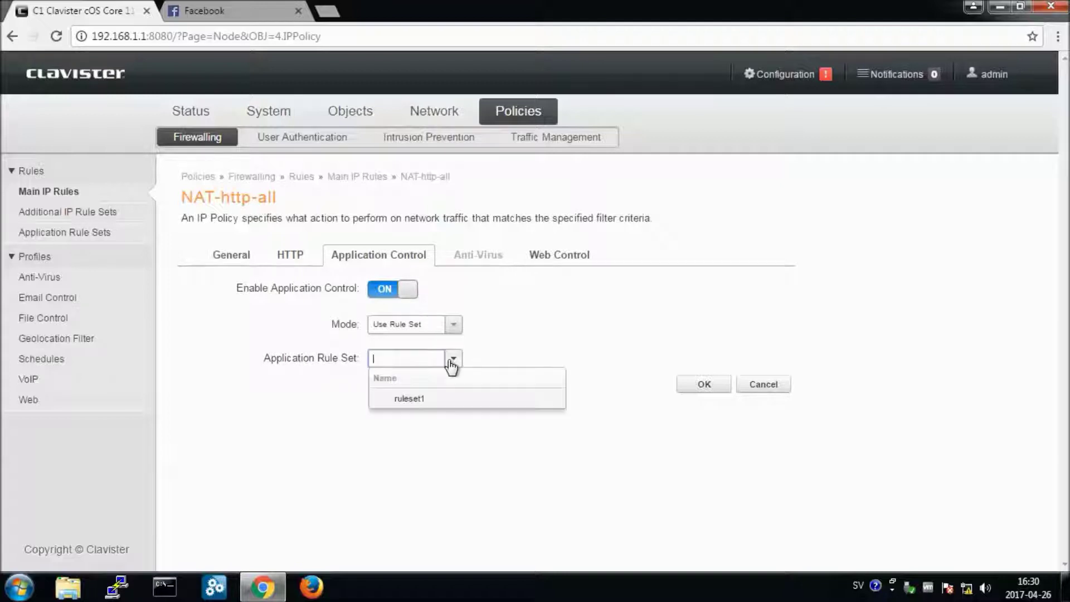
click(424, 400)
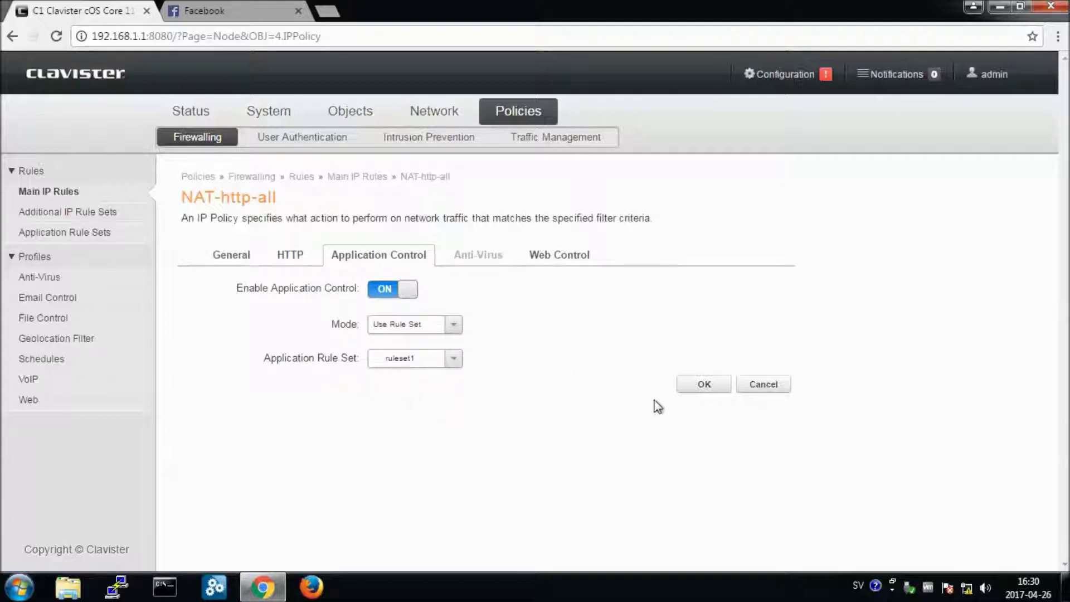
click(698, 388)
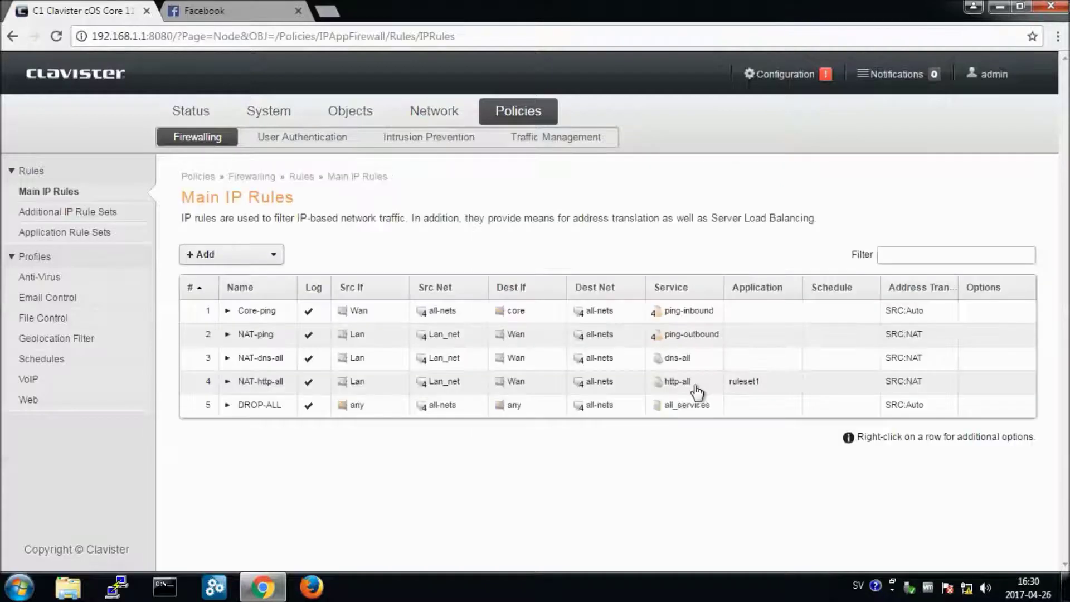
- Save and activate the configuration, confirming with OK
click(769, 84)
click(690, 136)
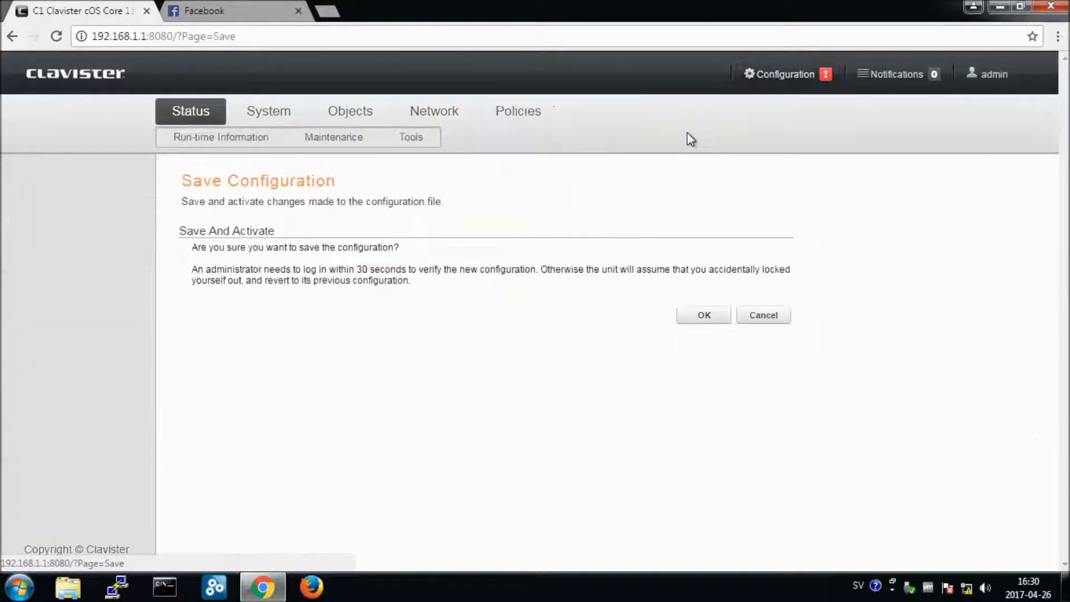
click(703, 316)
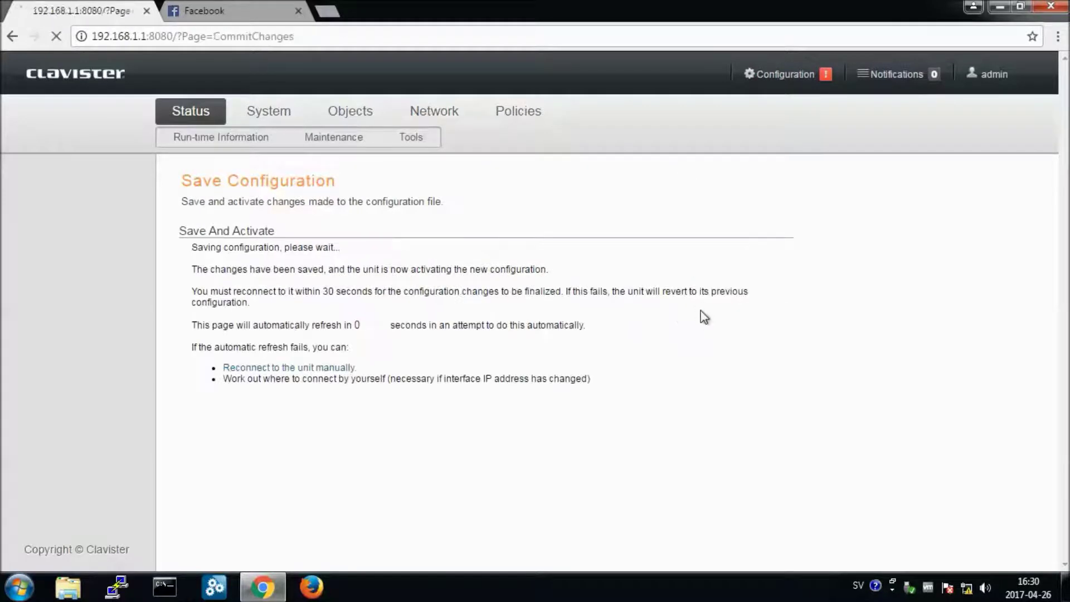
- Load youtube in a new Chrome tab and see it time out
click(332, 14)
text(y)
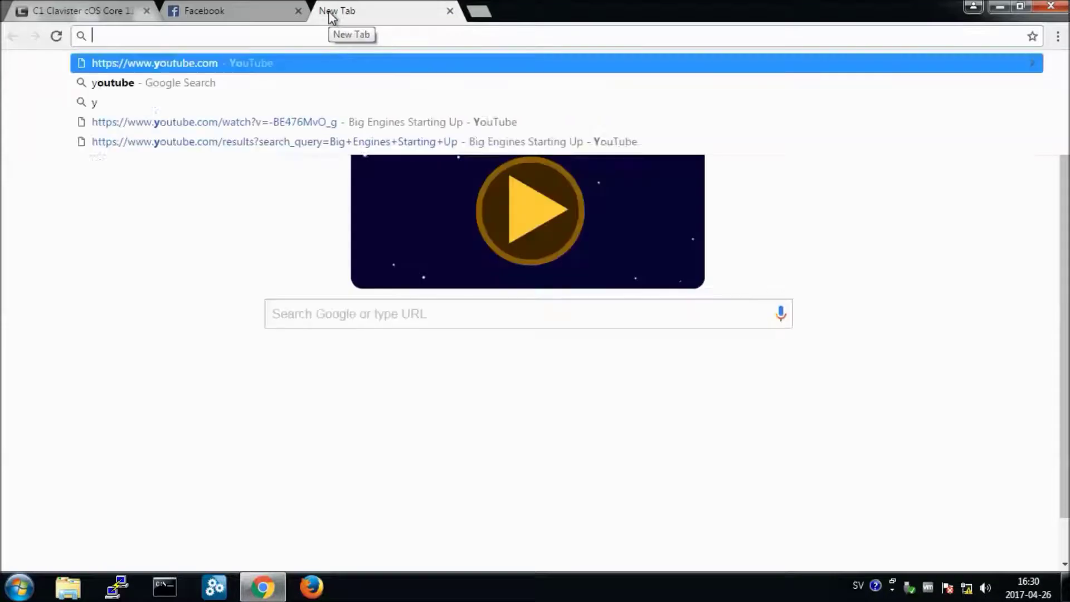
text(ou)
key(Return)
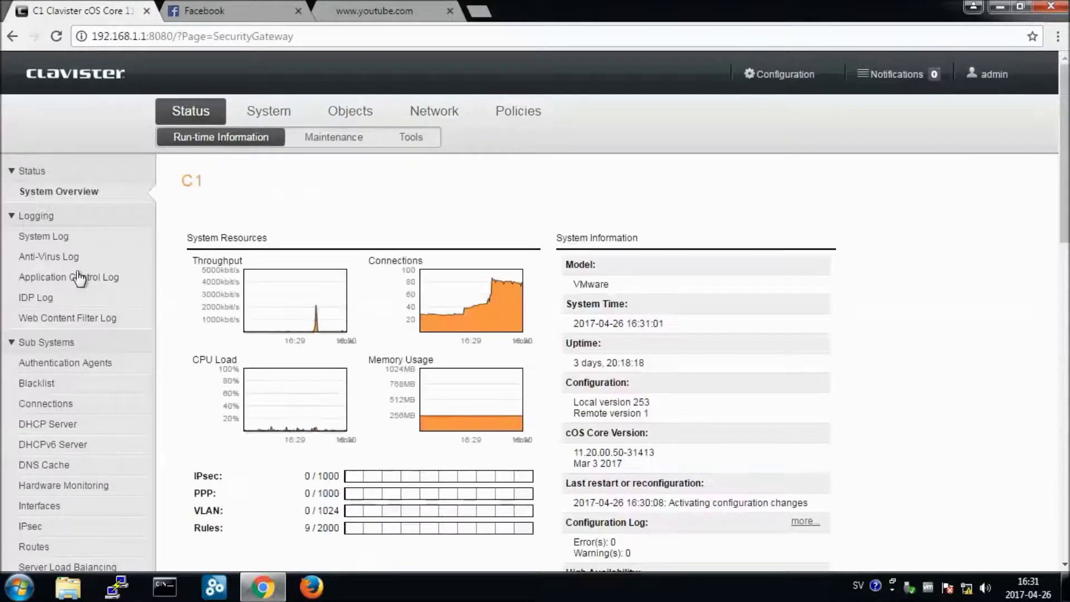
- Find the youtube entry closed by block-youtube in the Application Control Log
click(68, 278)
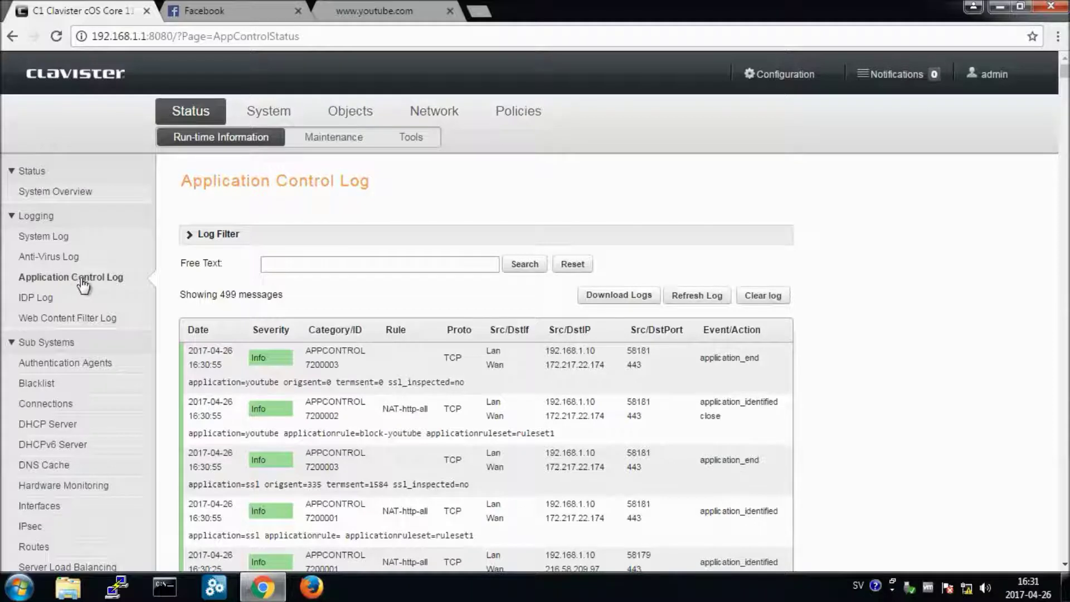
drag(248, 433, 279, 433)
drag(699, 416, 725, 417)
click(519, 116)
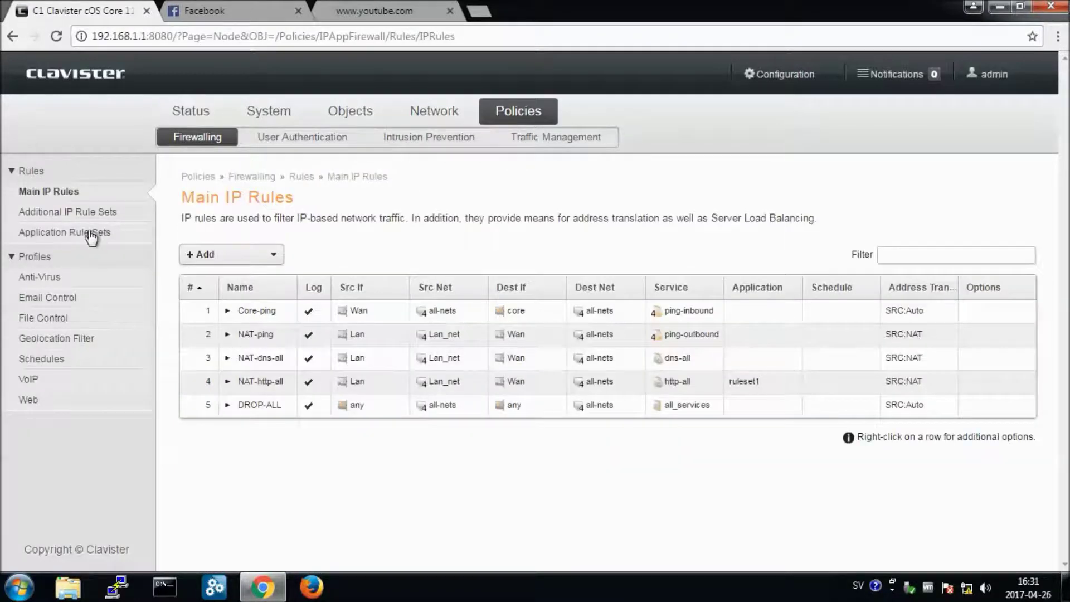
- Open ruleset1 under Application Rule Sets and add a blank Application Rule
click(91, 237)
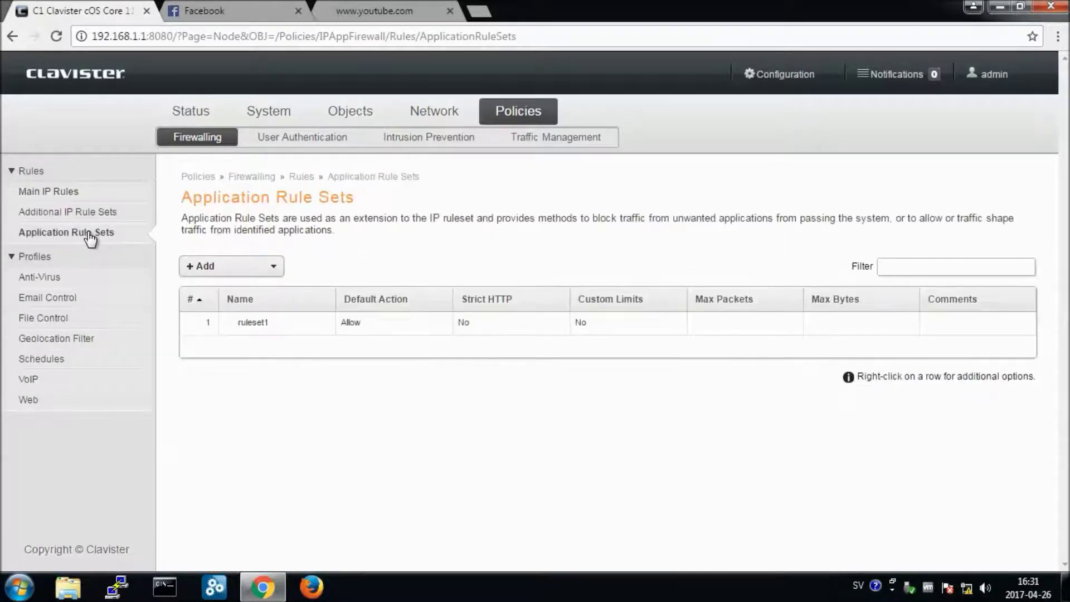
click(253, 329)
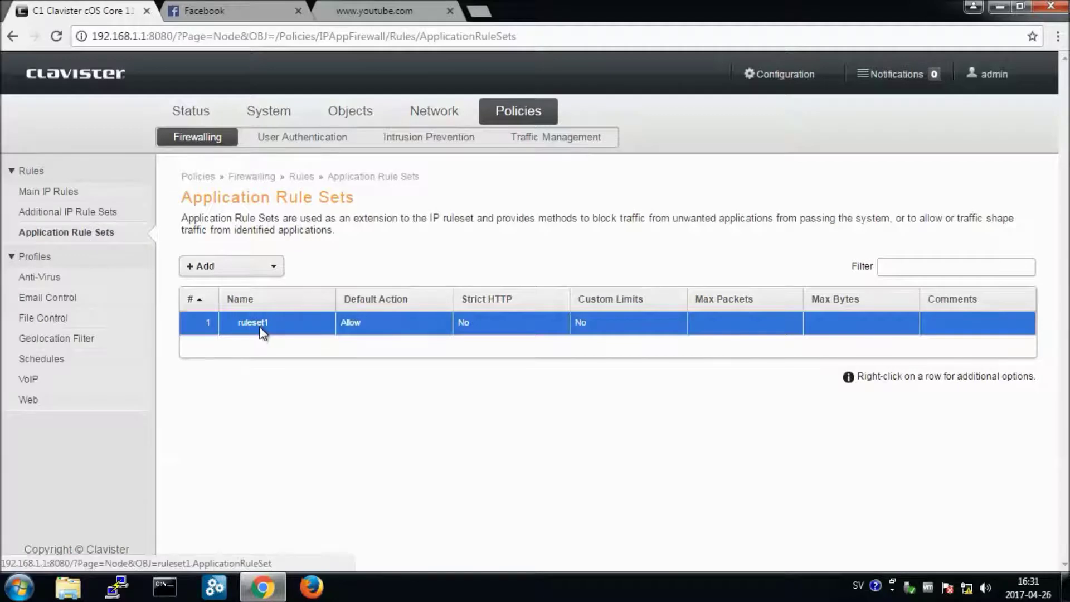
click(262, 332)
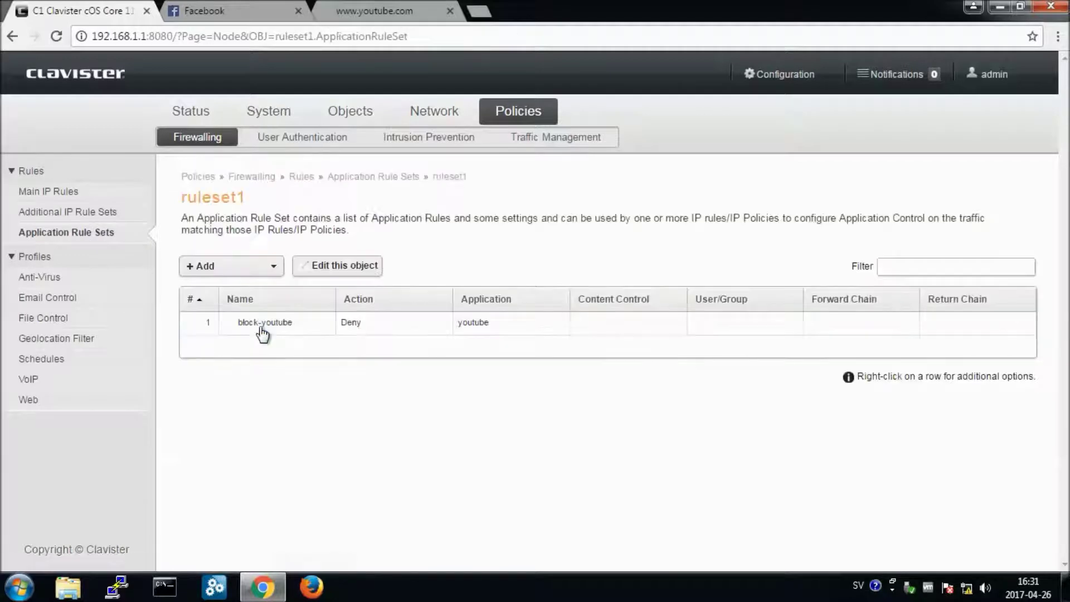
click(275, 273)
click(260, 288)
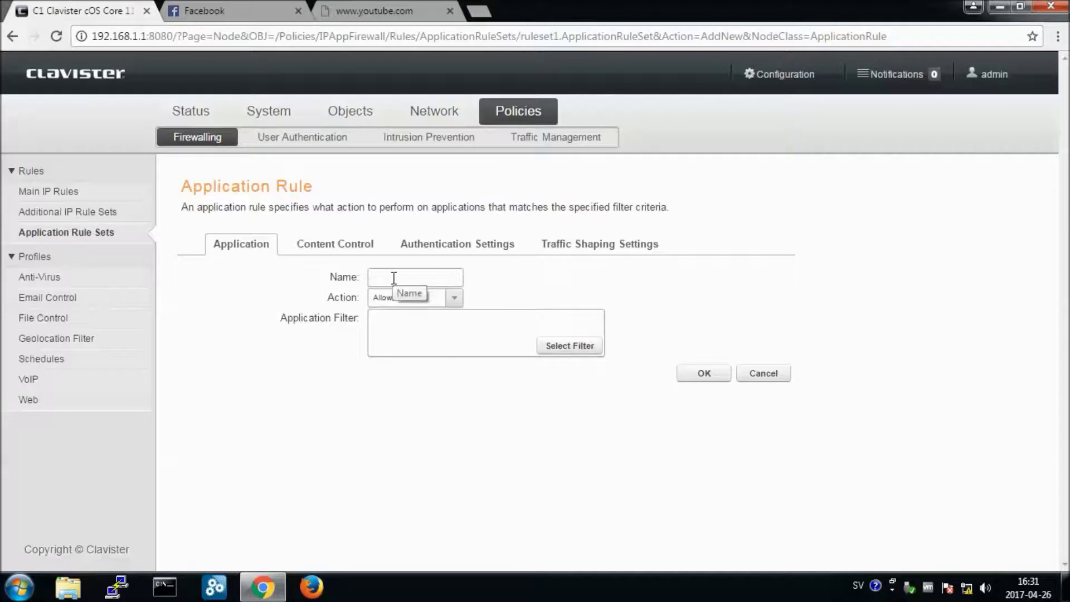
- Name the rule block-angrybirds, set its action to Deny, and open Select Filter
click(394, 278)
text(blo)
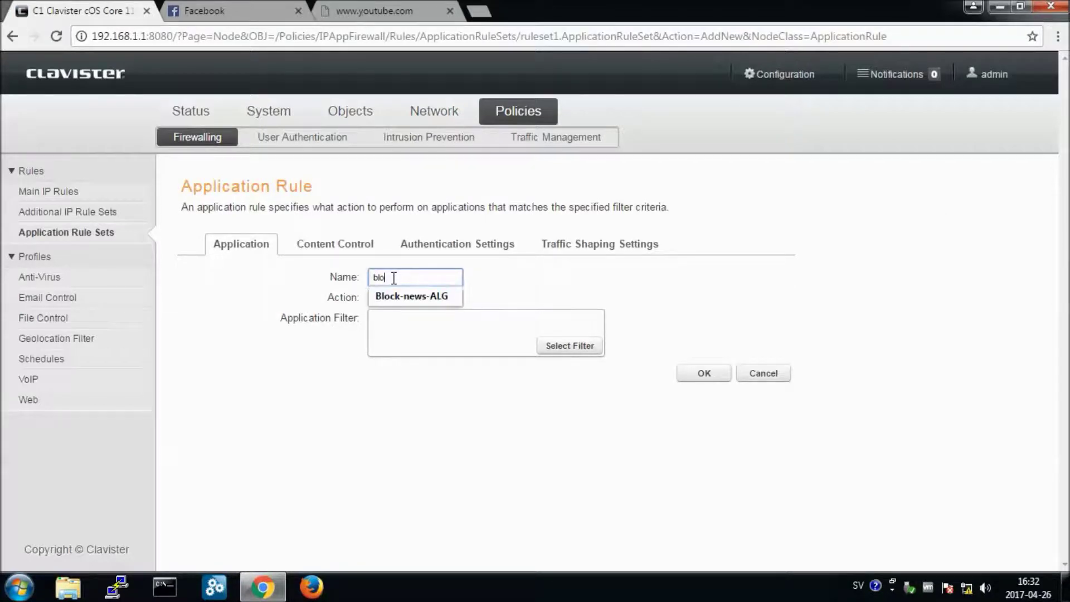
text(ck-angrybirds)
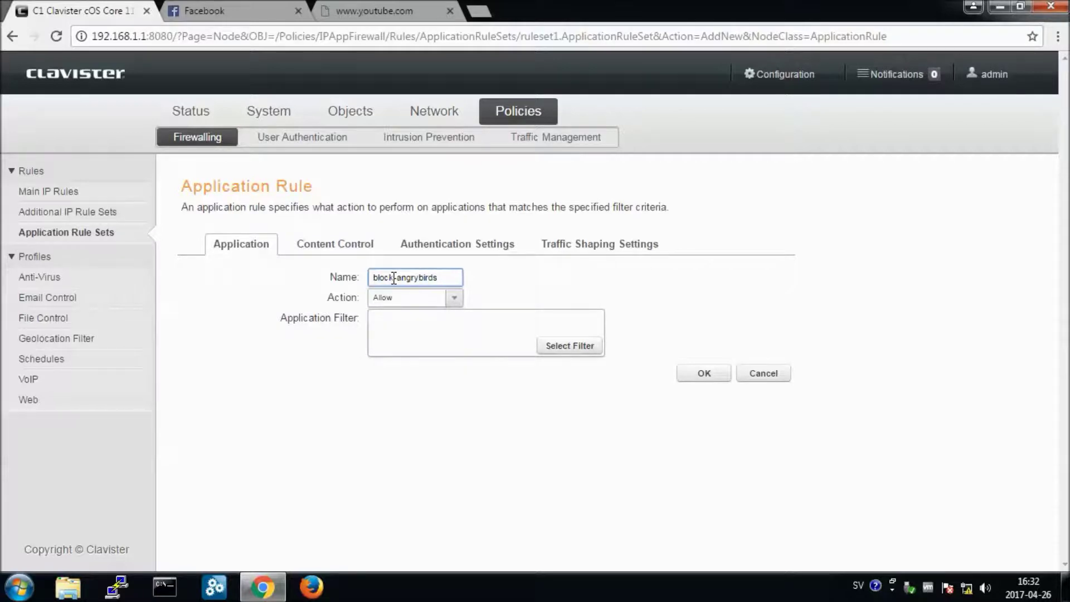
click(454, 300)
click(421, 358)
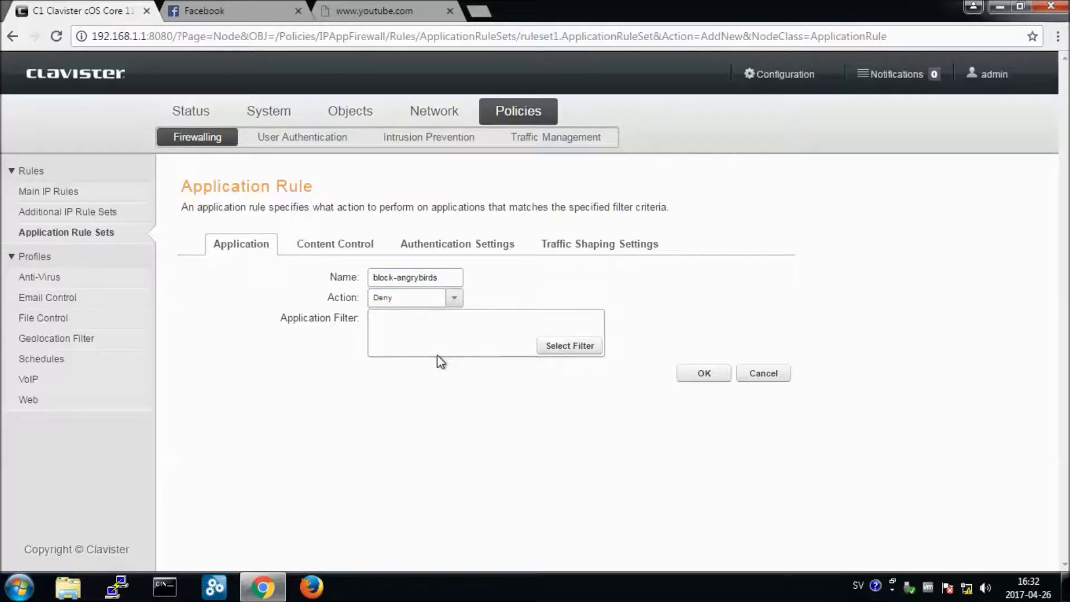
click(560, 350)
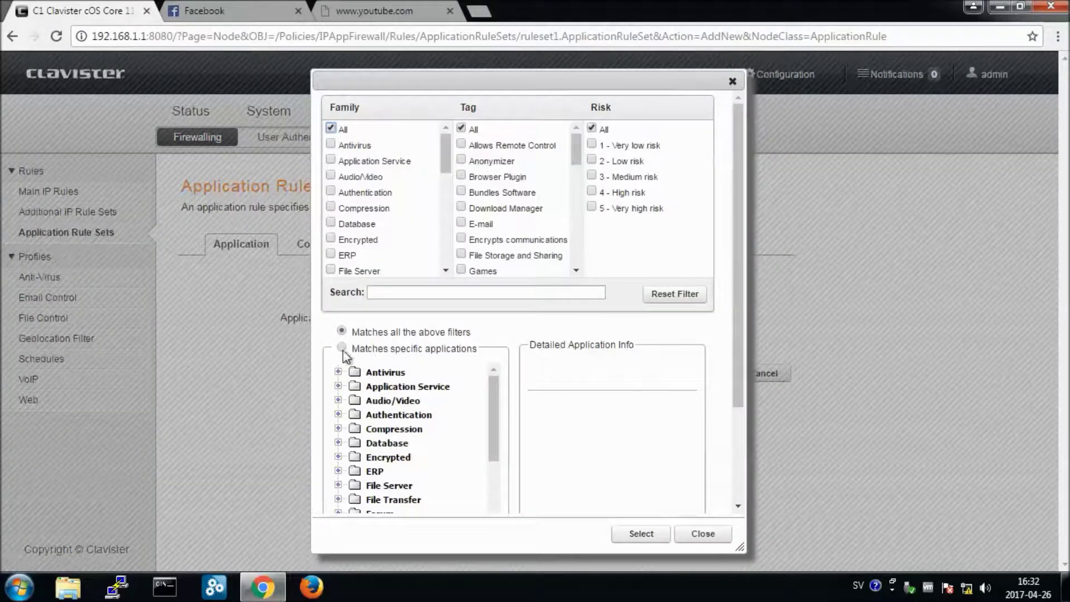
- Set the block-angrybirds application filter to the specific application angry_birds under Game
click(342, 349)
click(392, 294)
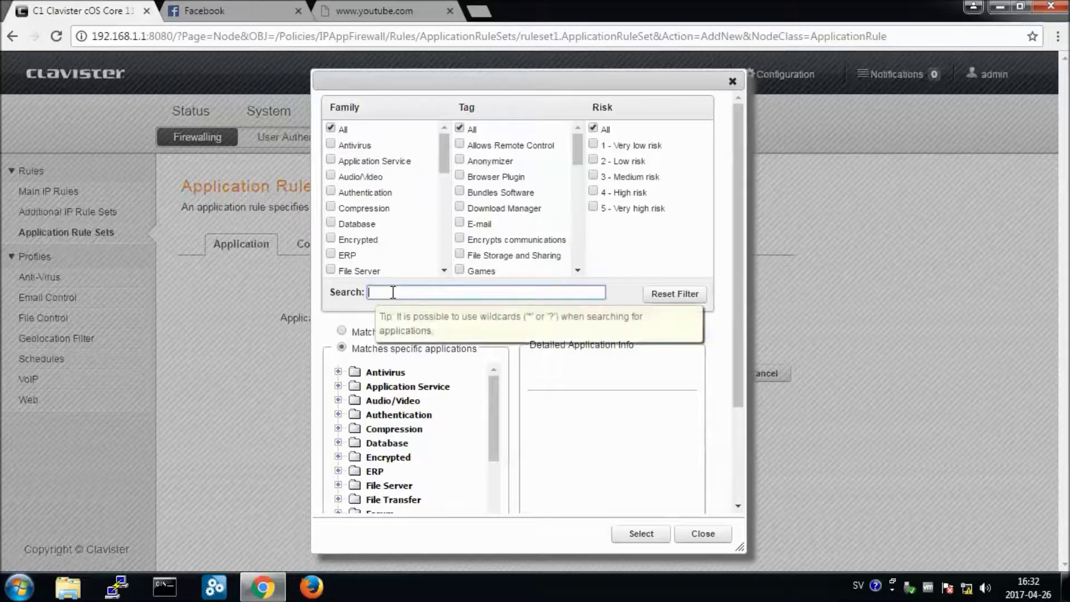
text(angry)
click(340, 373)
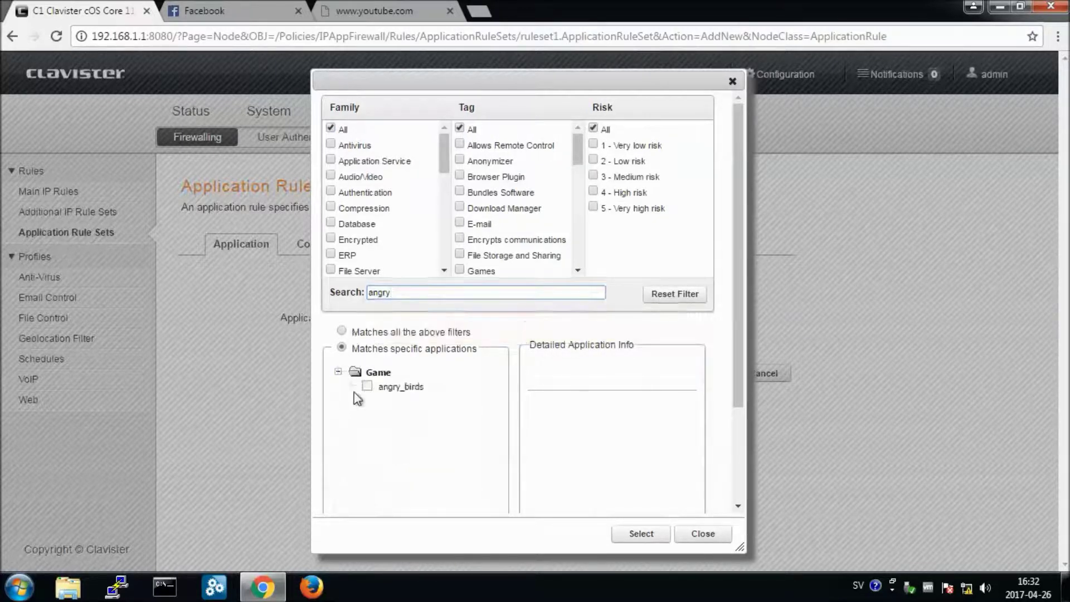
click(365, 387)
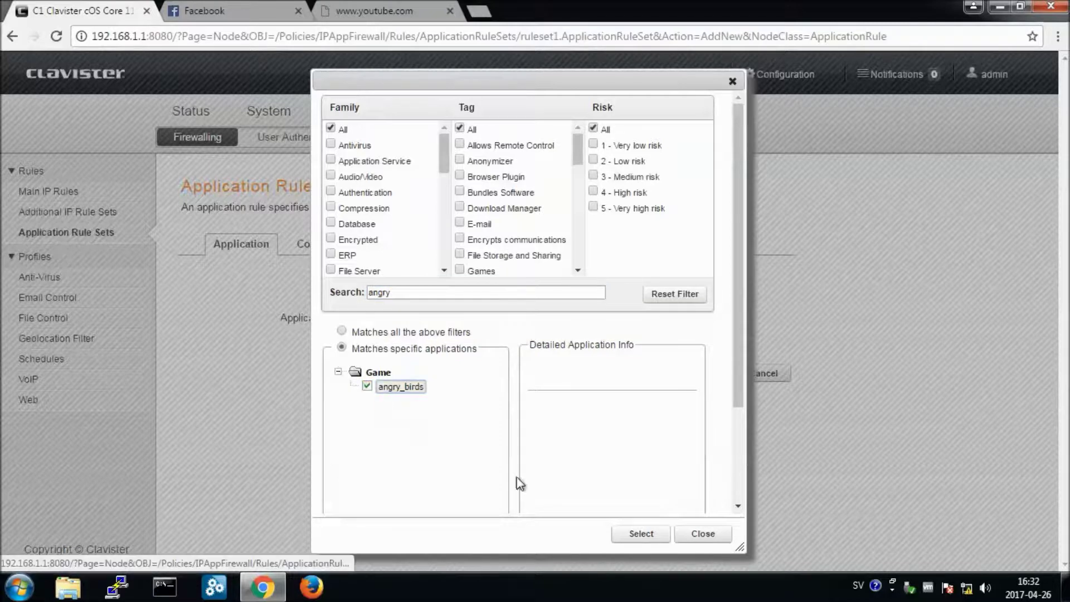
click(640, 537)
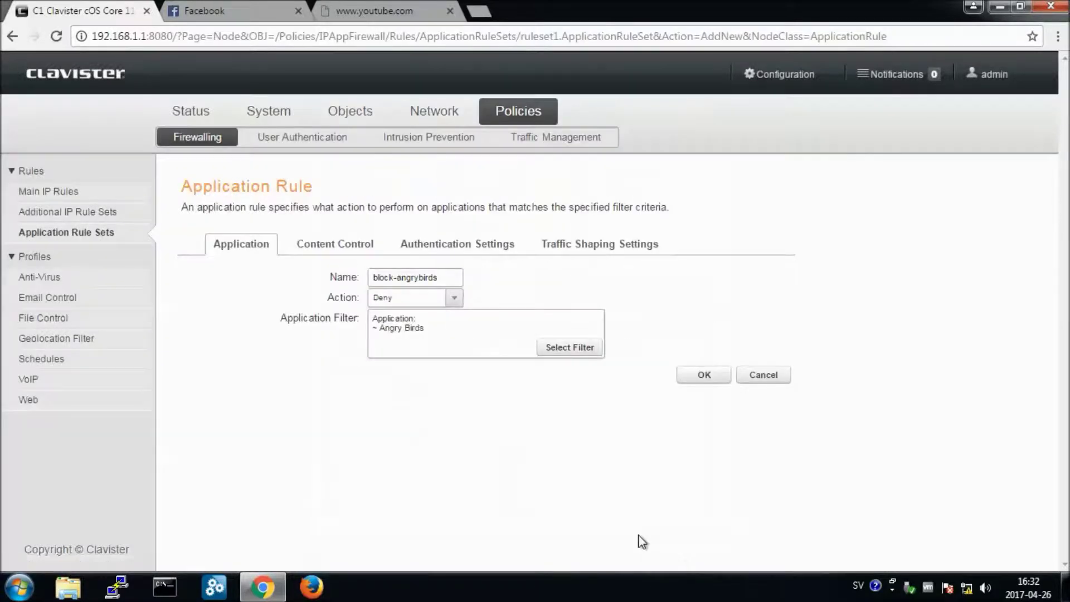
- Add the block-angrybirds rule to ruleset1, then save and activate the configuration
click(705, 381)
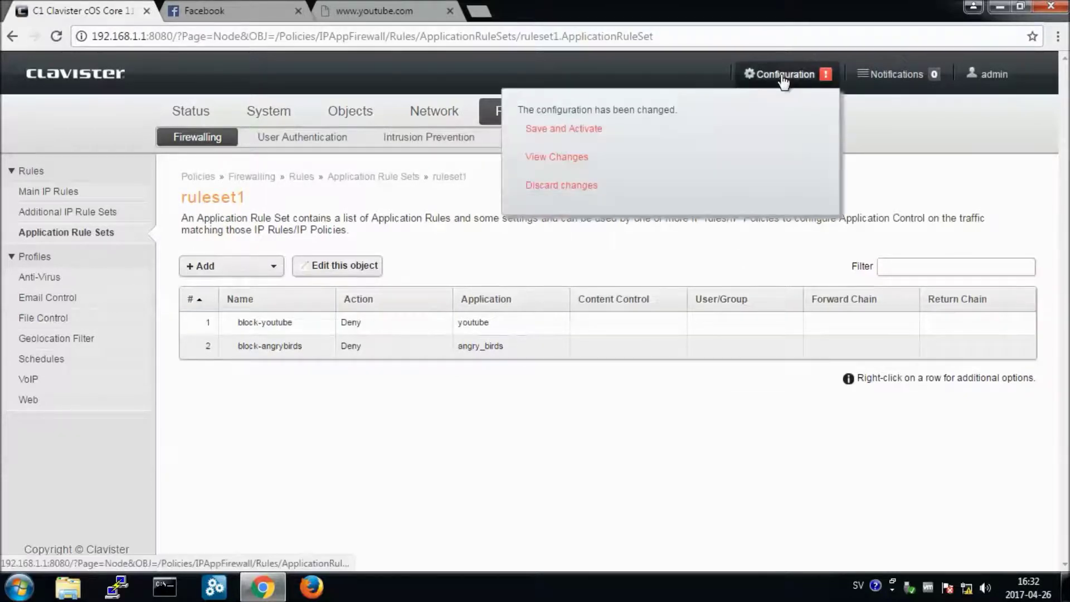
click(760, 125)
click(703, 316)
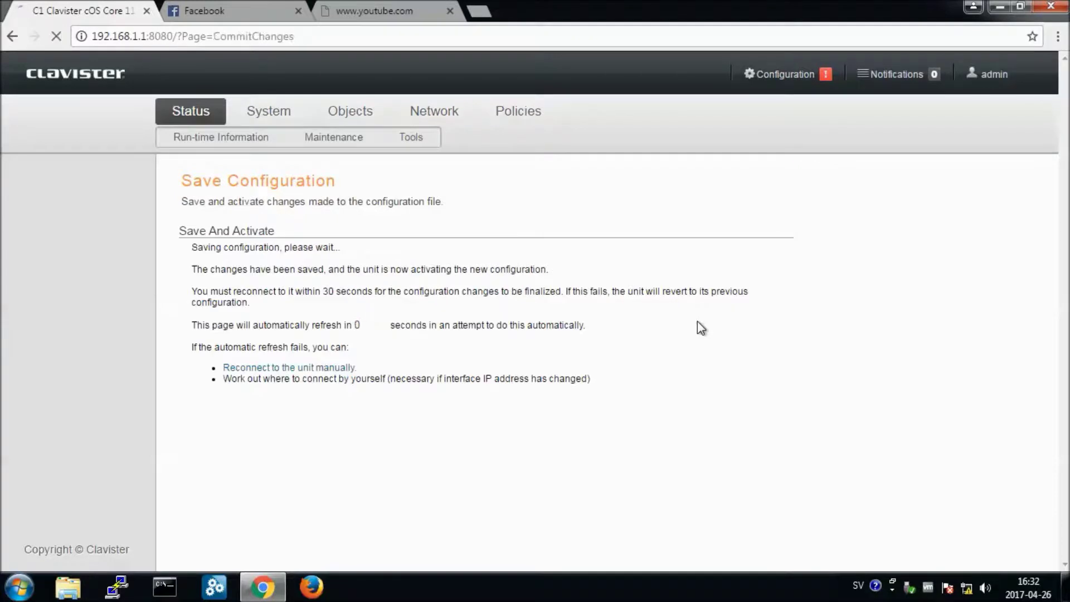
- Confirm Angry Birds Friends fails on Facebook while the news feed loads, then return to Clavister
click(234, 15)
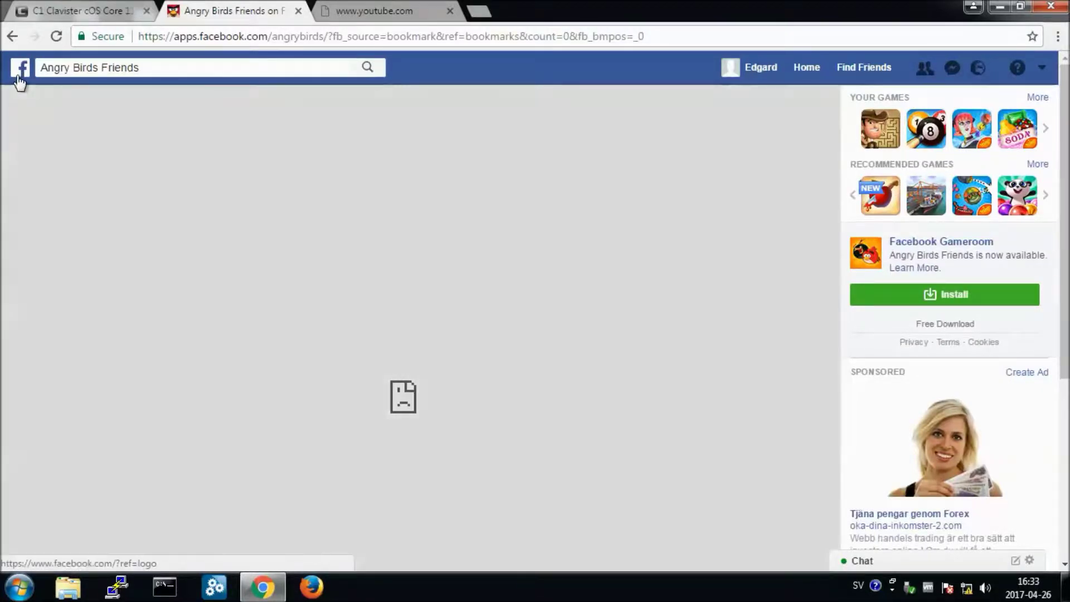
click(21, 70)
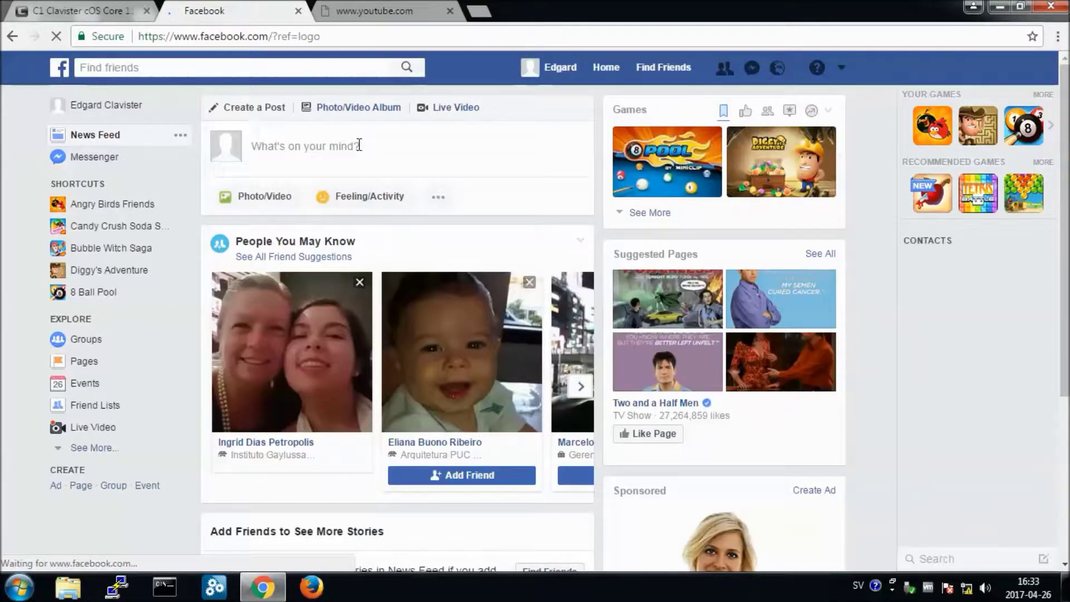
click(90, 12)
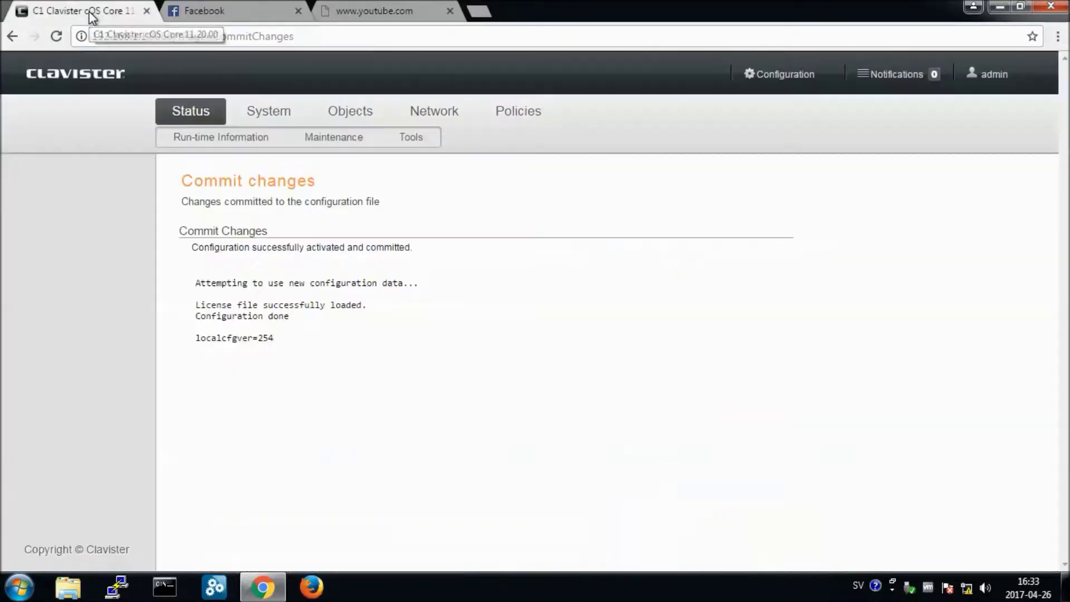
- Open the Application Control Log from Run-time Information and focus its Free Text filter
click(193, 135)
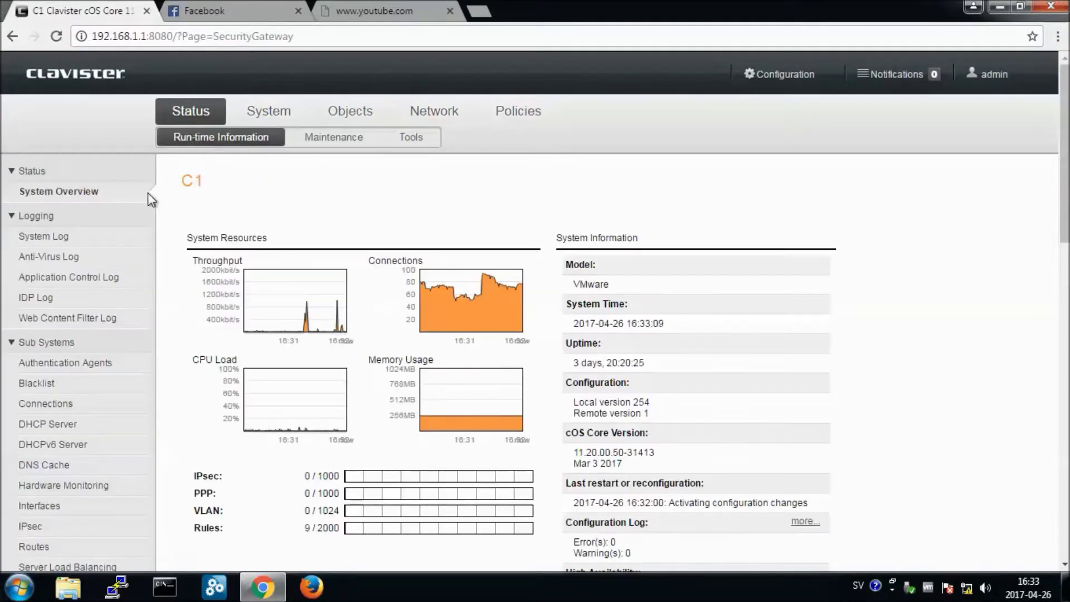
click(76, 277)
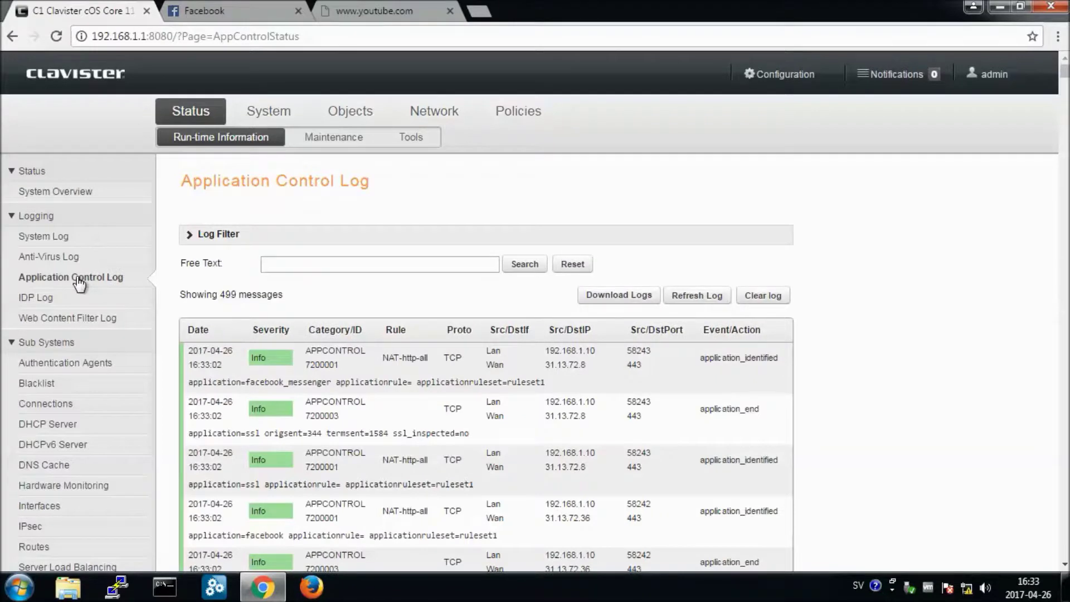
click(282, 265)
text(angry)
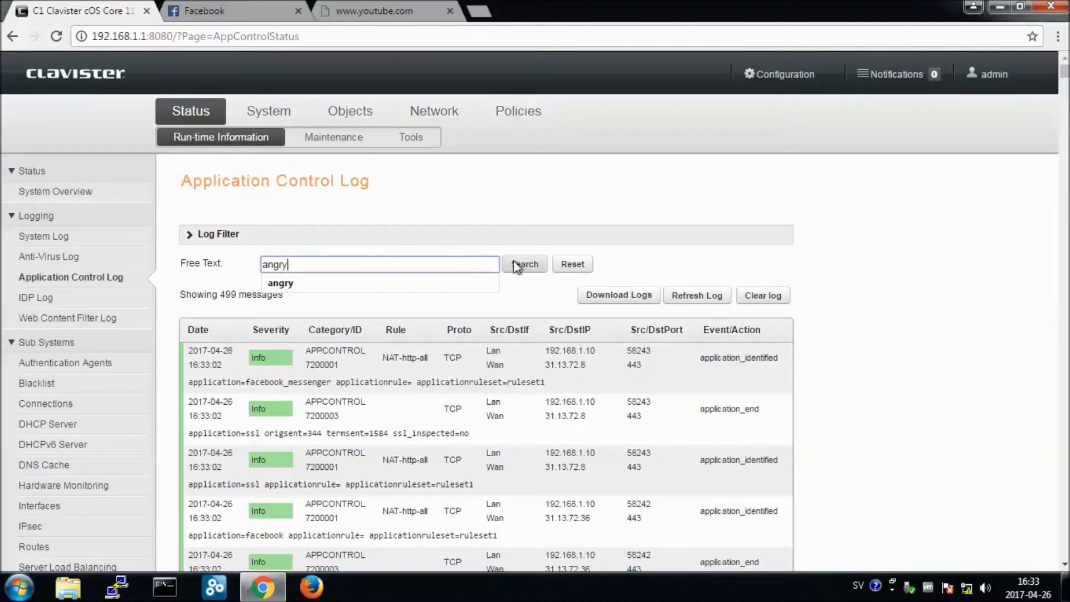
- Search the log for 'angry' to show the two angry_birds entries closed by block-angrybirds
click(517, 265)
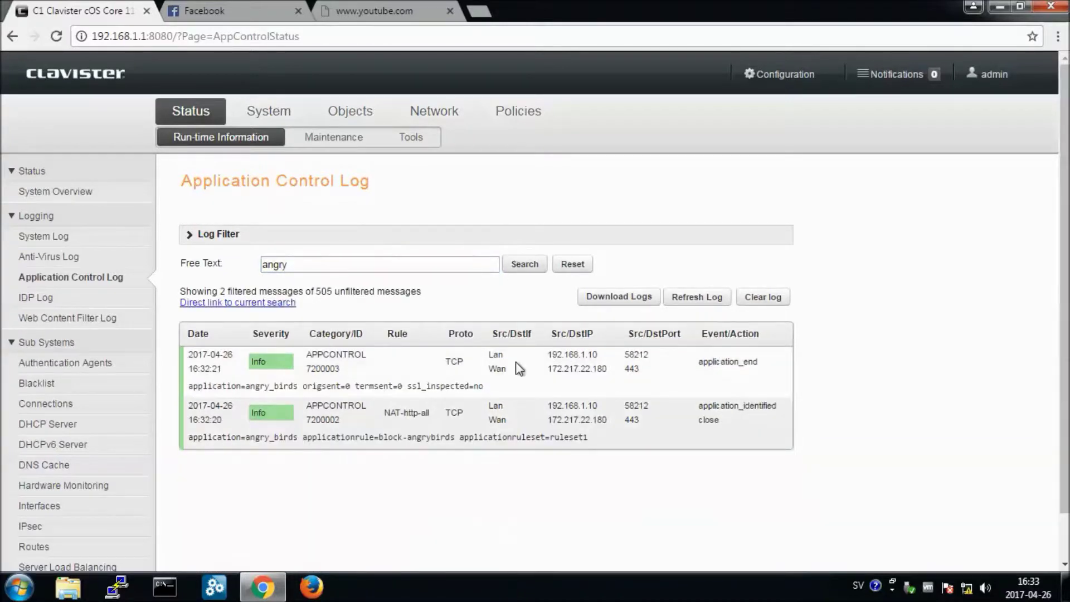